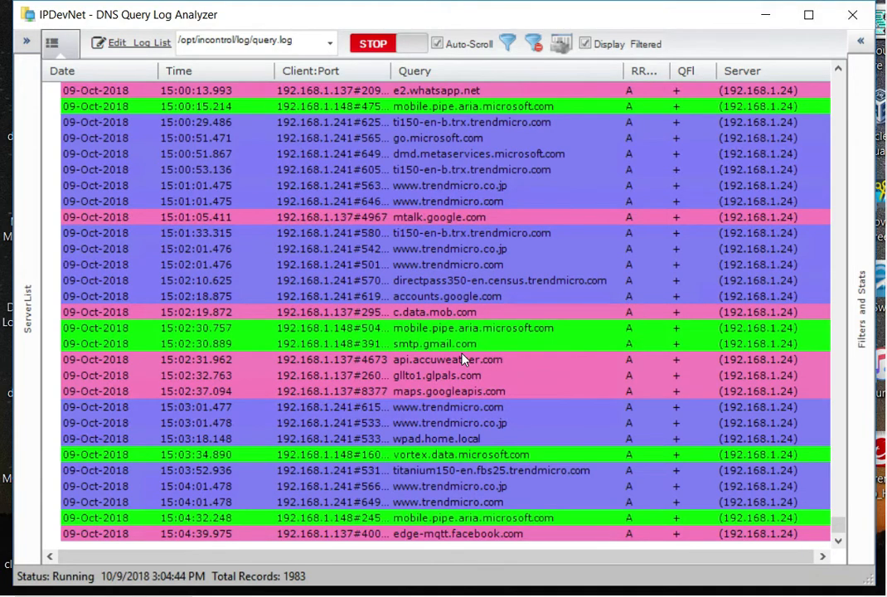
Show the server list and include unfiltered queries in the log display
click(27, 41)
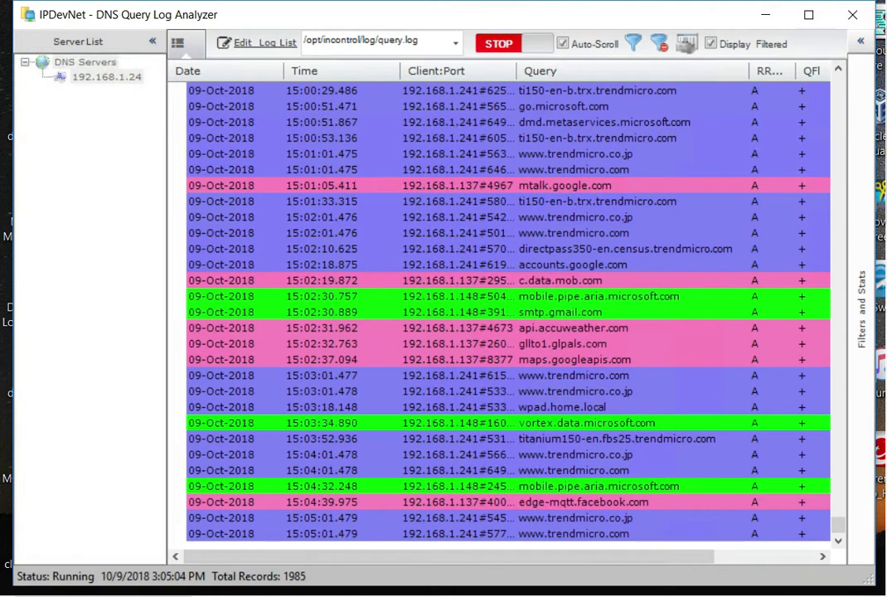
click(767, 46)
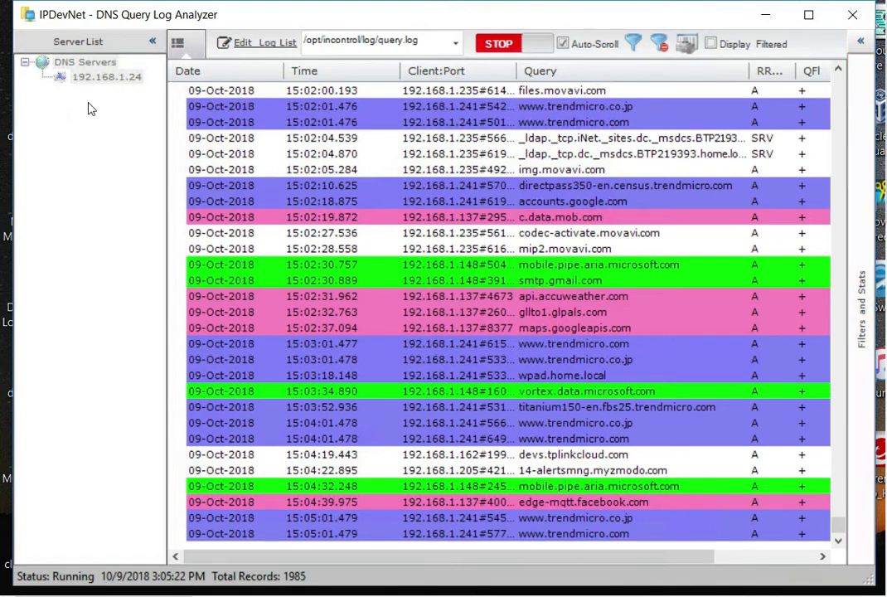
Stop the log monitoring and open the settings of DNS server 192.168.1.24 to examine its credentials, leaving them unedited
click(498, 44)
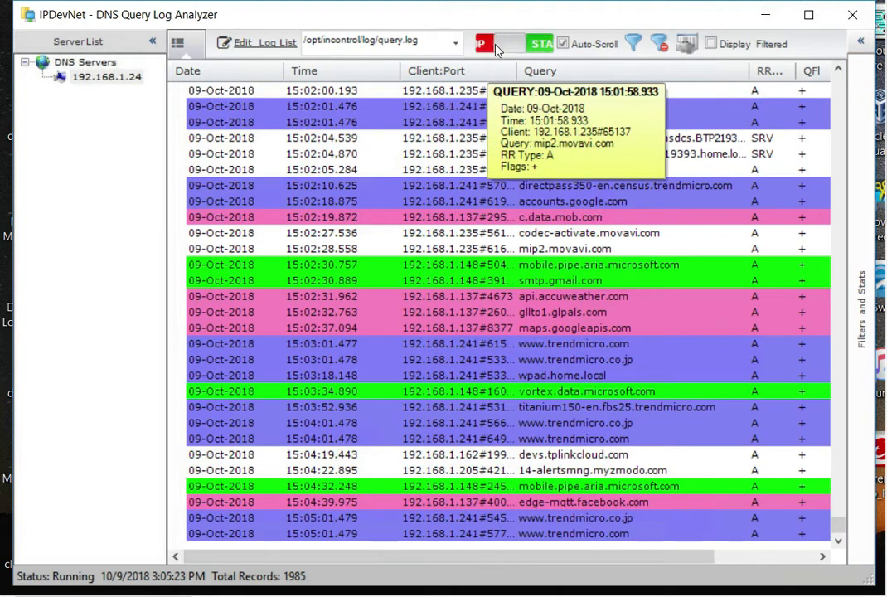
right_click(121, 78)
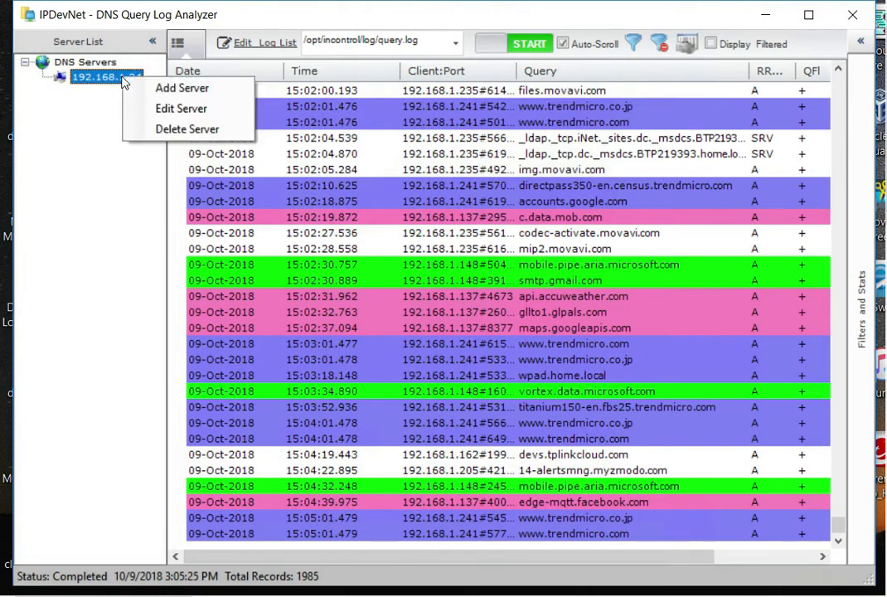
click(183, 108)
click(655, 264)
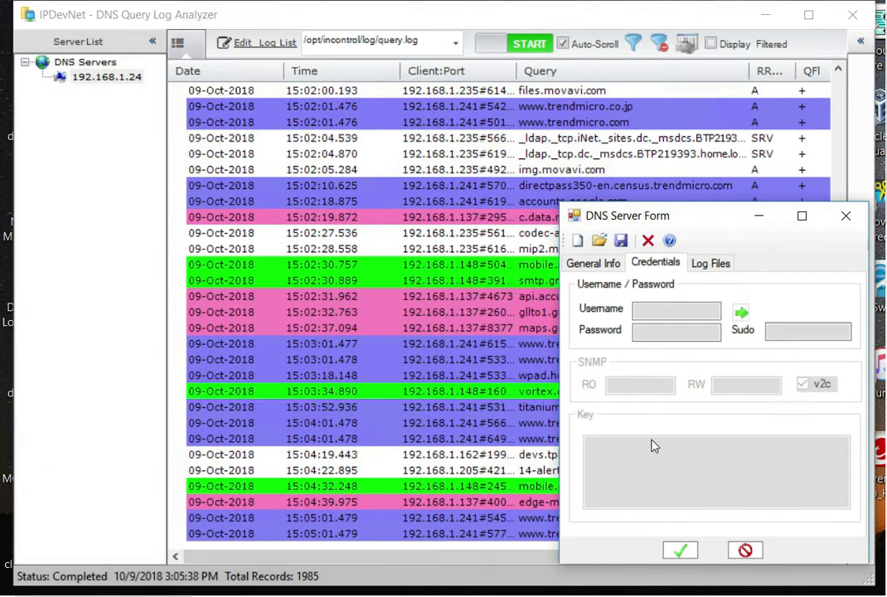
click(757, 552)
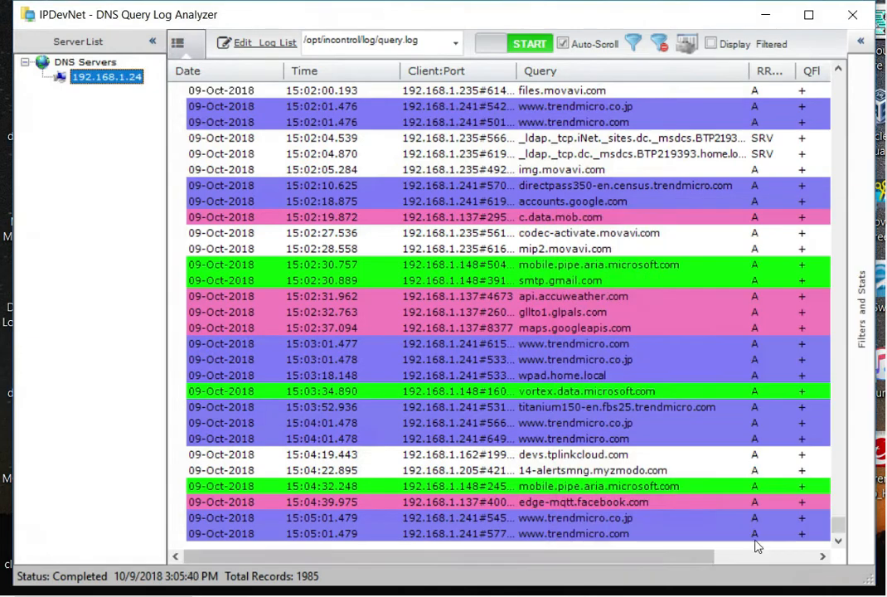
Examine the editable list of log file paths and the log files available for selection, without editing them
mouse_move(387, 124)
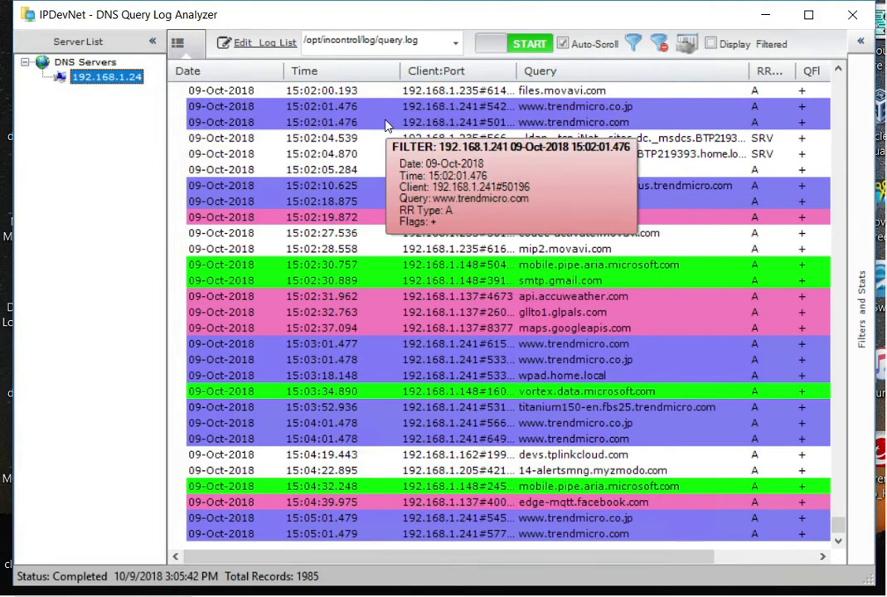
mouse_move(405, 312)
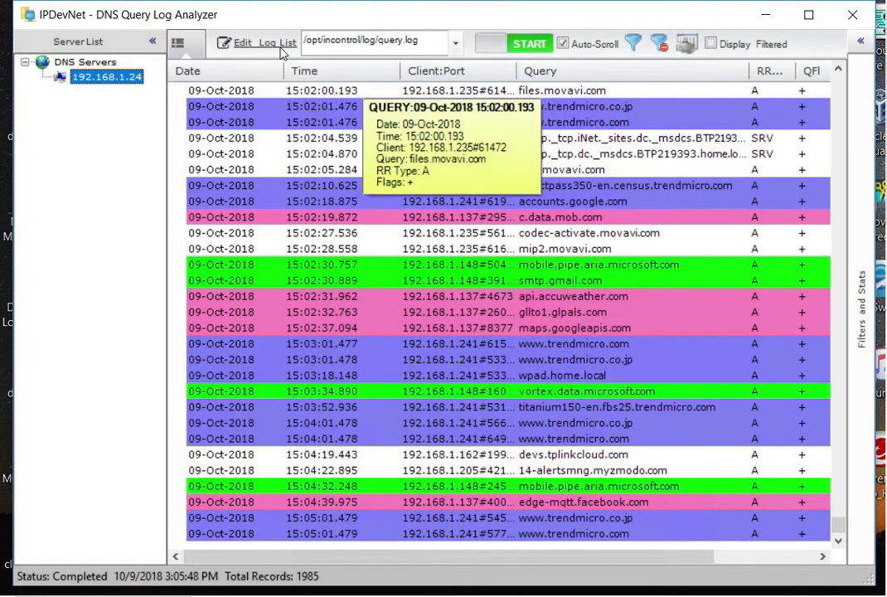
click(240, 45)
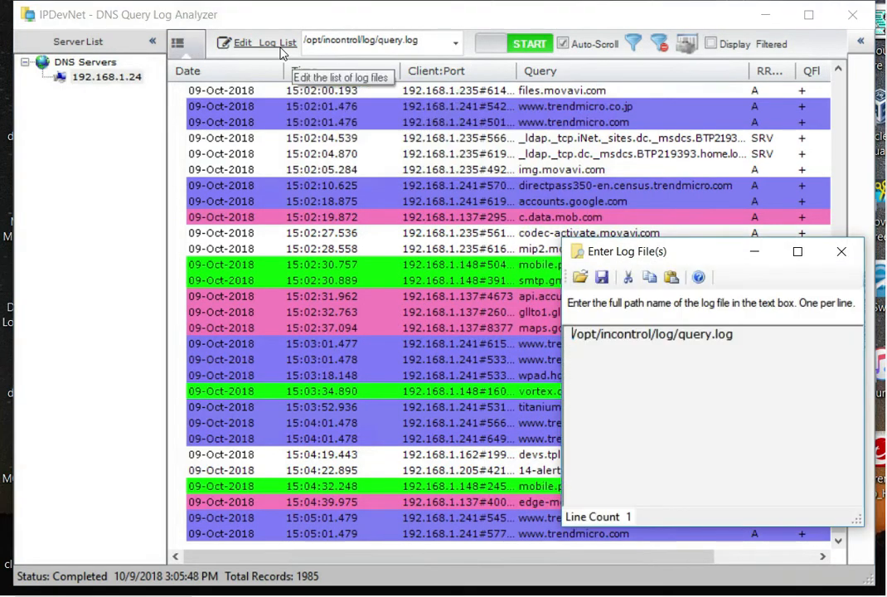
click(803, 334)
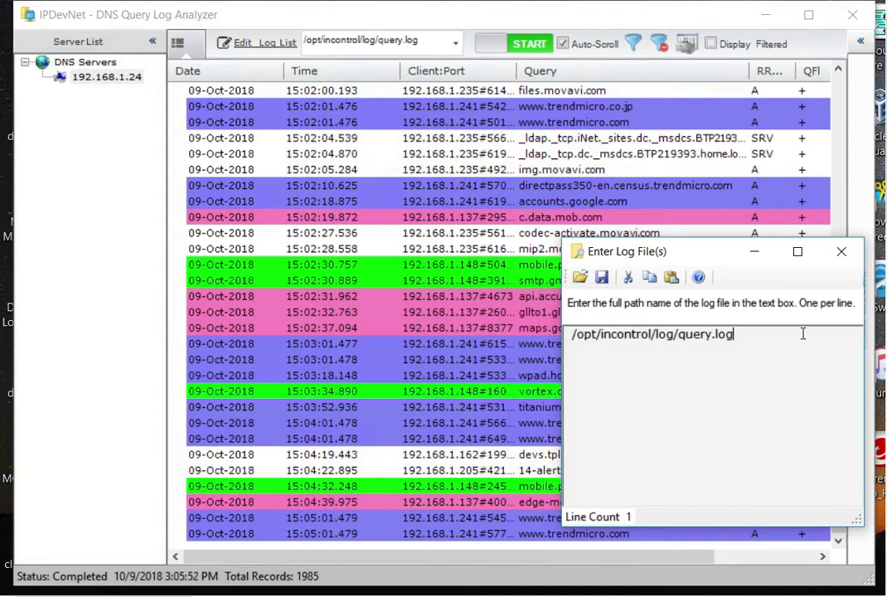
click(841, 260)
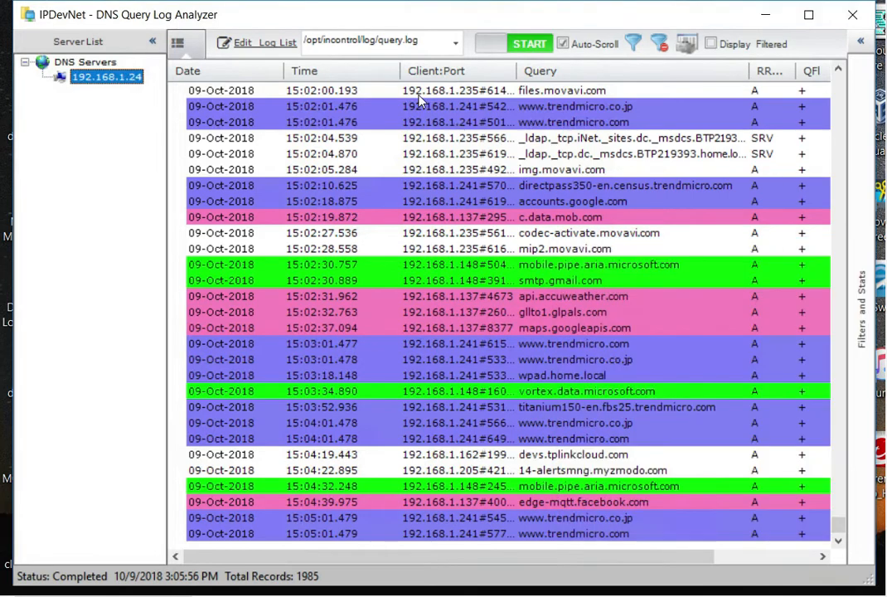
click(456, 43)
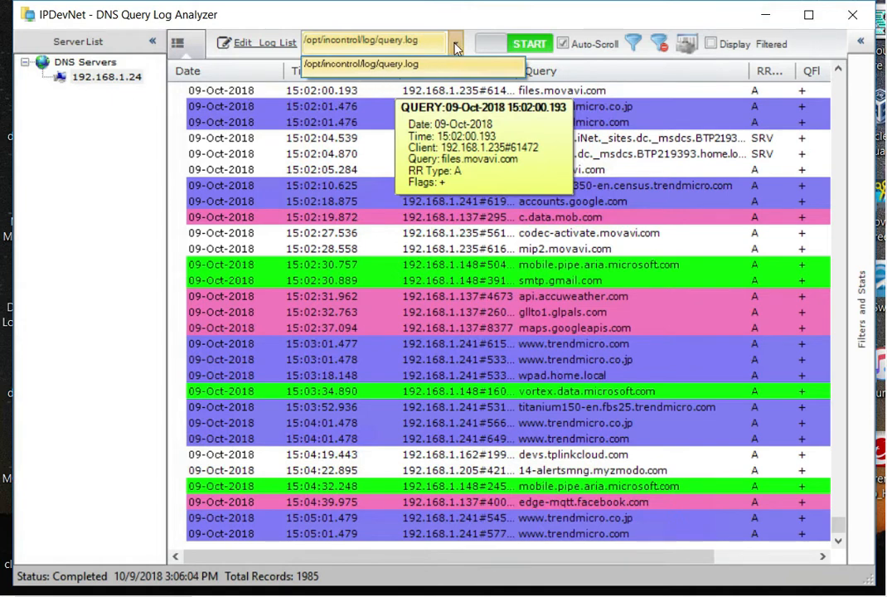
click(456, 49)
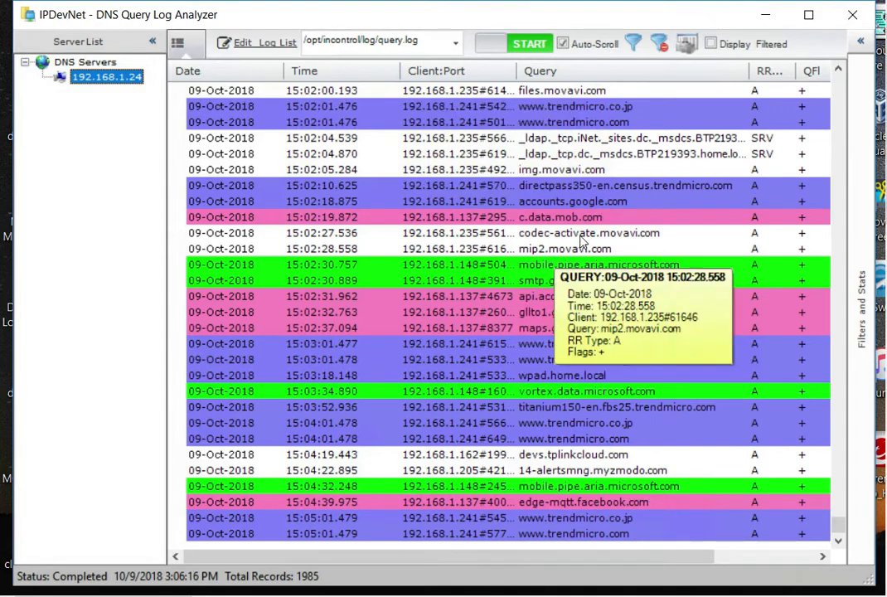
Examine the five log filters with their IP addresses and highlight colors, and cancel without editing them
mouse_move(606, 220)
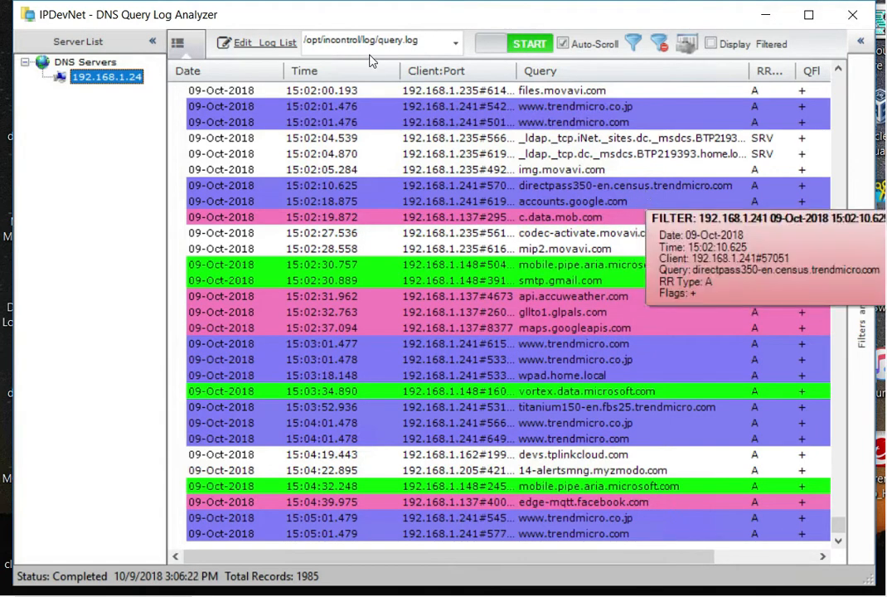
click(637, 50)
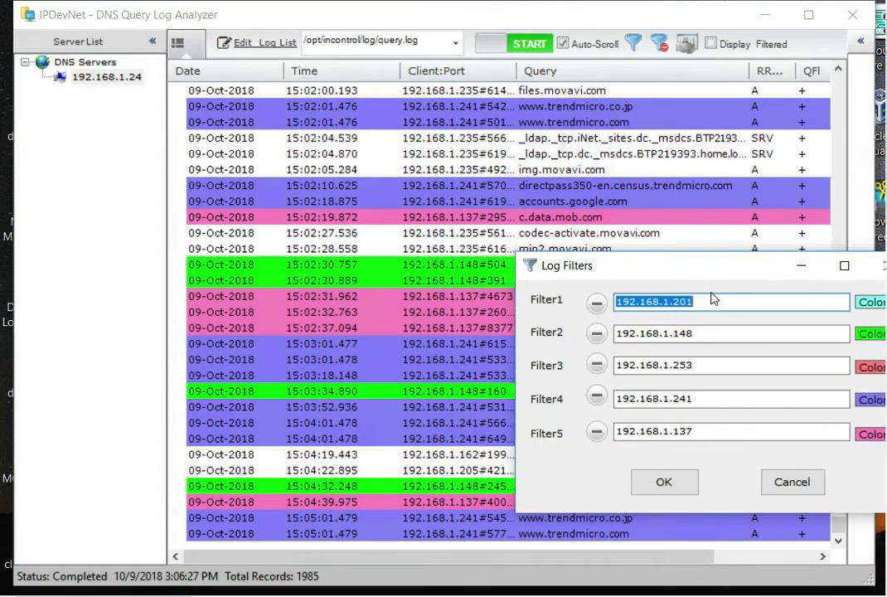
drag(713, 275, 643, 225)
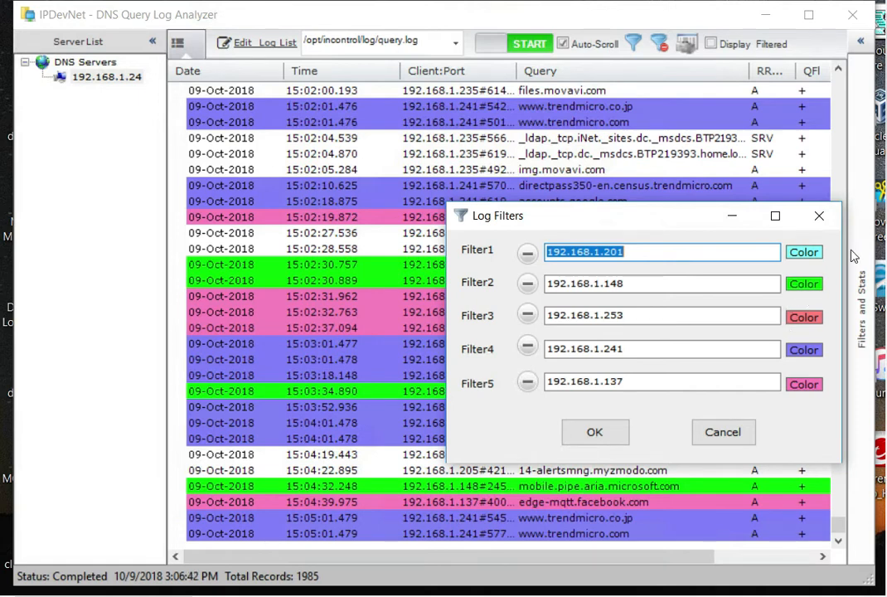
click(739, 436)
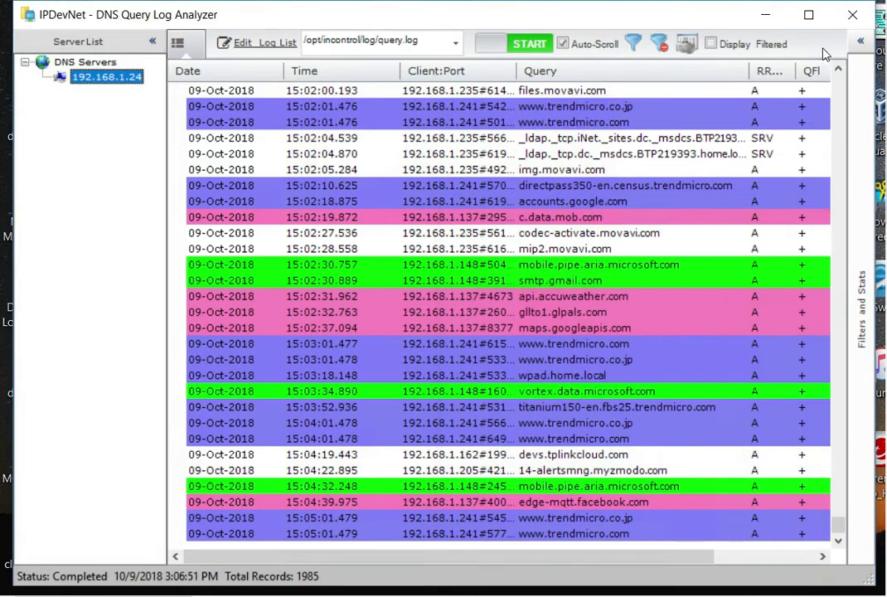
Restrict the log display to filtered queries only and restart the log monitoring
click(711, 44)
mouse_move(604, 188)
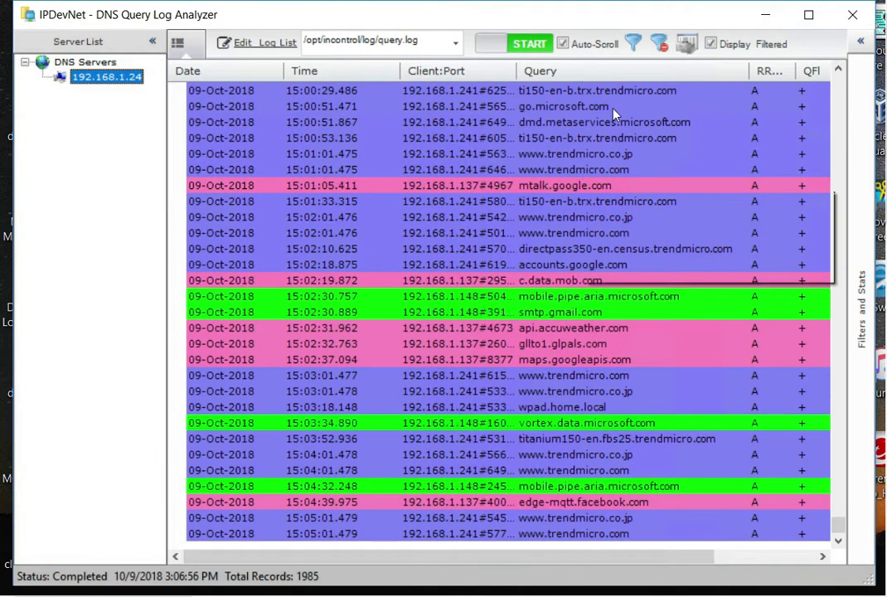
click(711, 45)
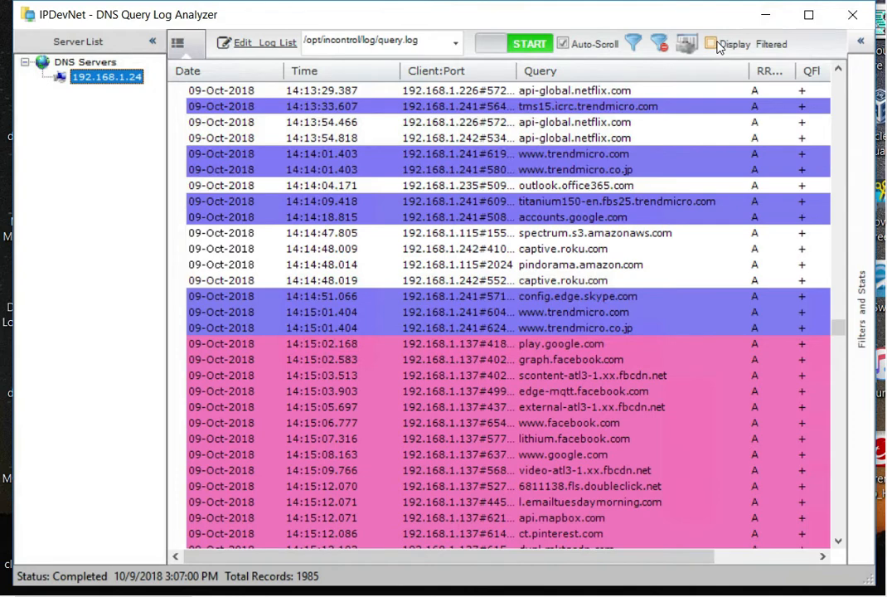
click(718, 46)
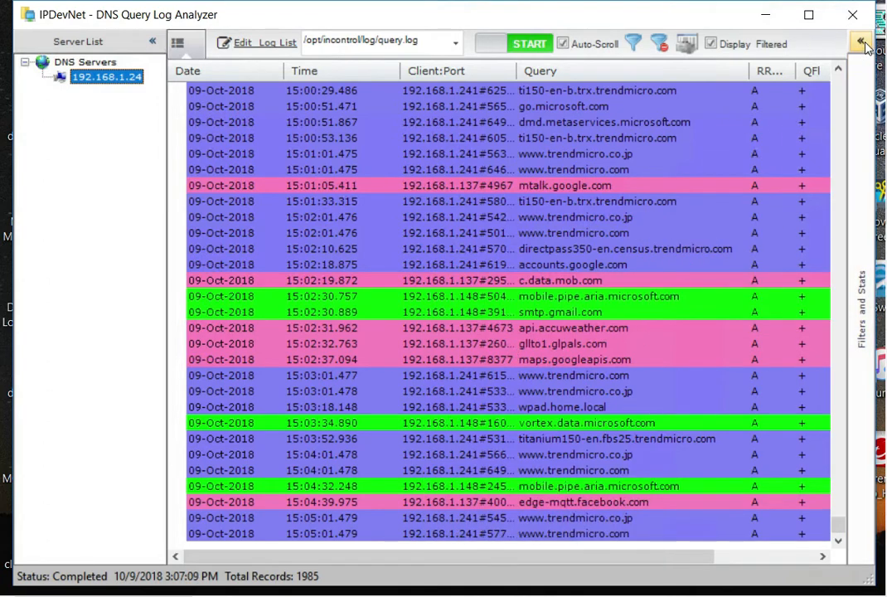
click(519, 43)
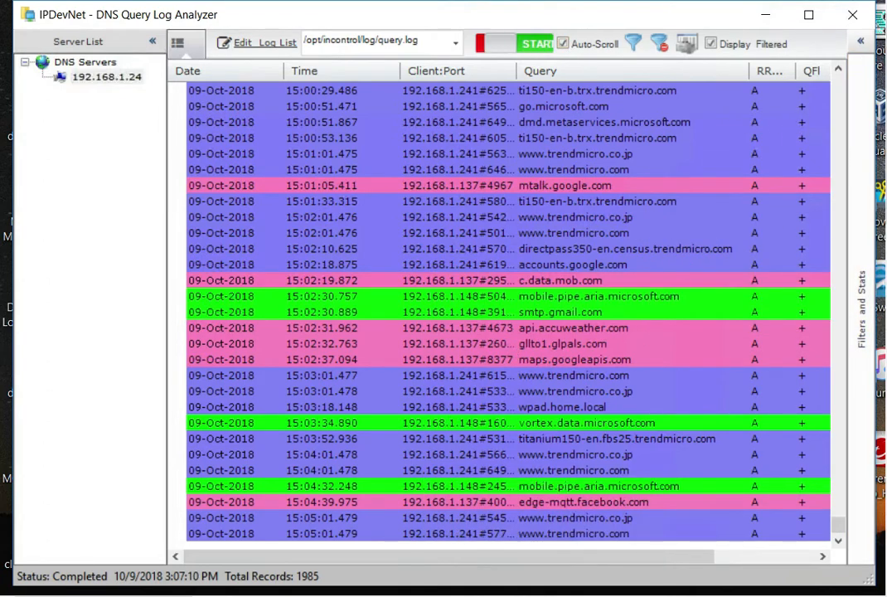
Examine the statistics for top queries, top client IPs and query types, plus the active filters and IP information, and collapse the statistics
click(861, 44)
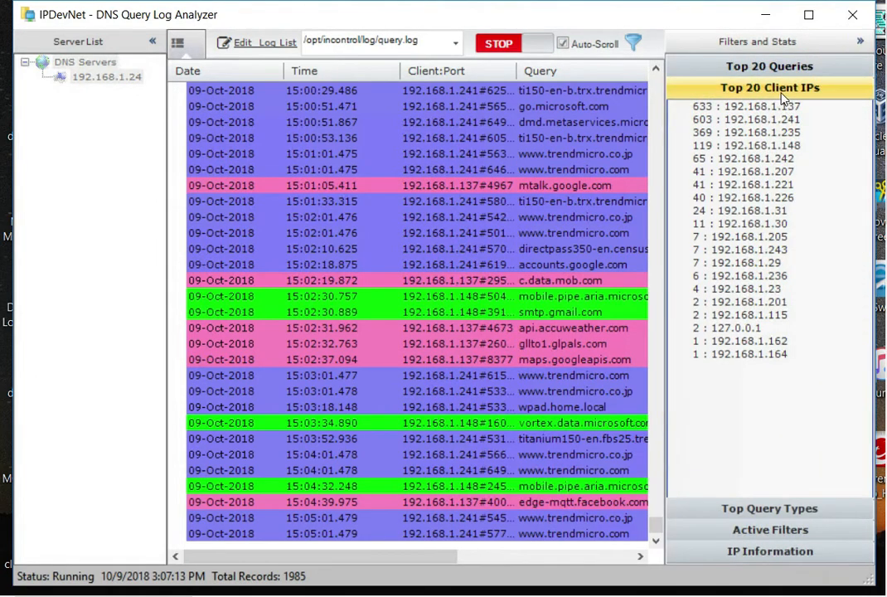
click(782, 68)
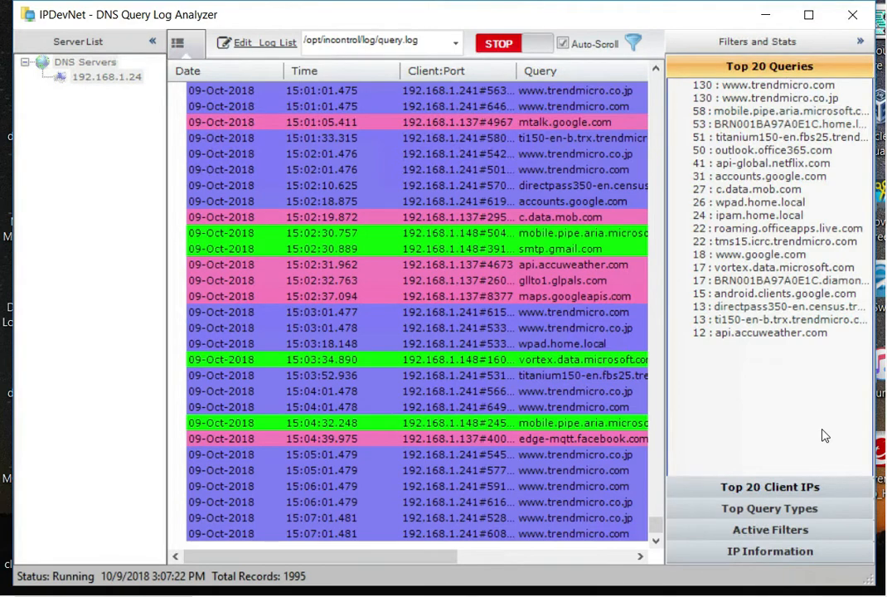
click(809, 488)
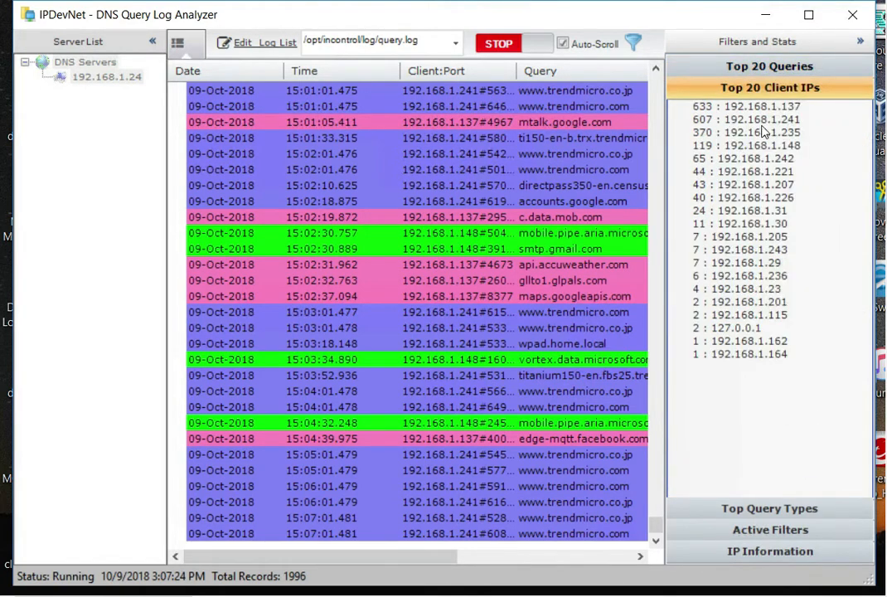
click(780, 510)
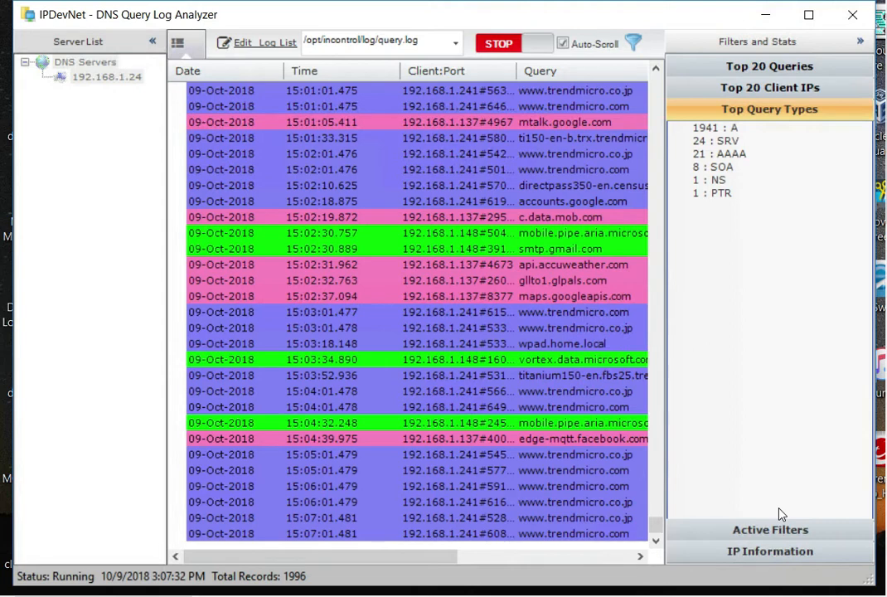
click(775, 530)
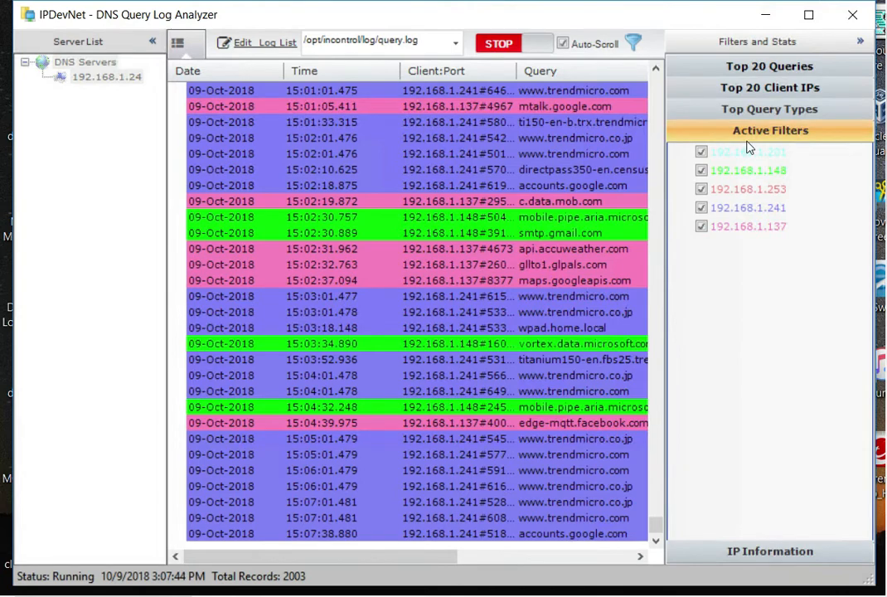
mouse_move(433, 110)
click(799, 551)
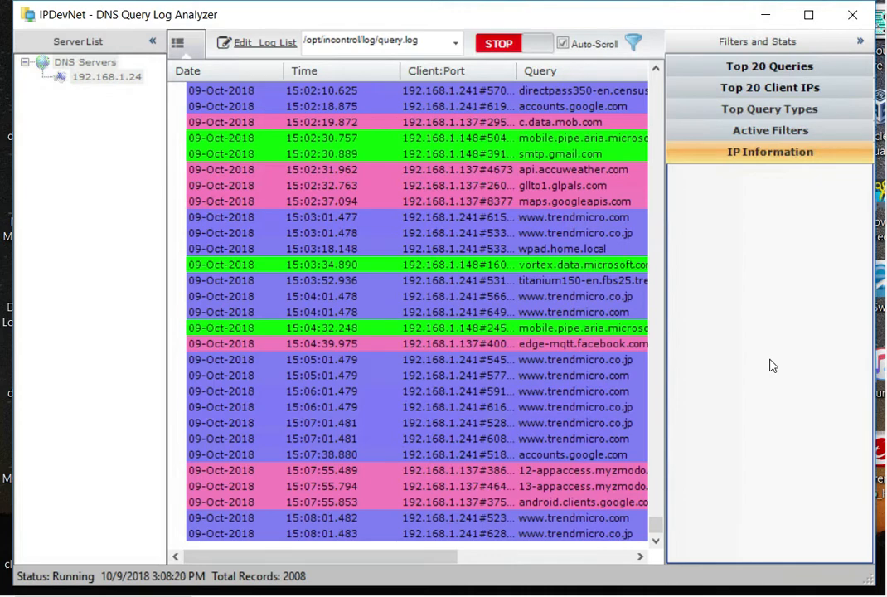
click(780, 70)
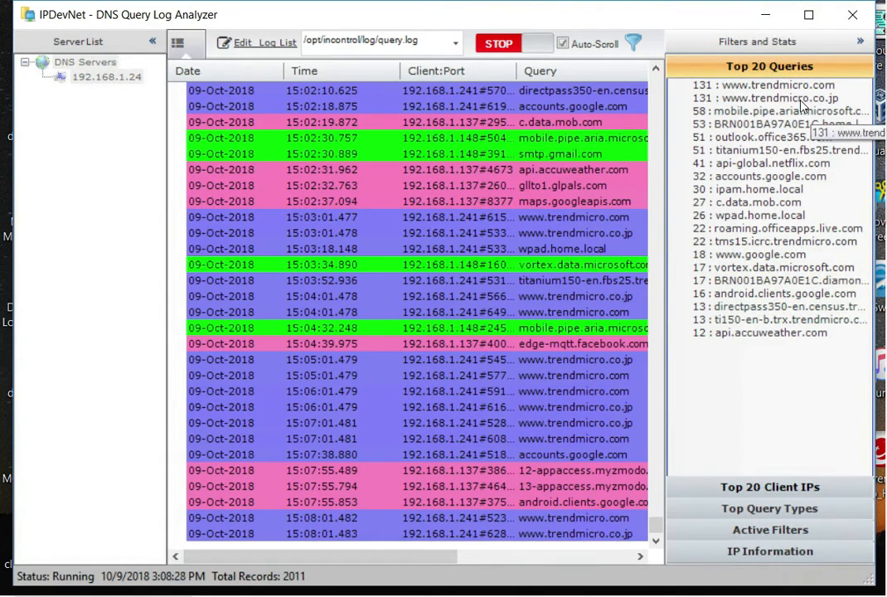
click(861, 43)
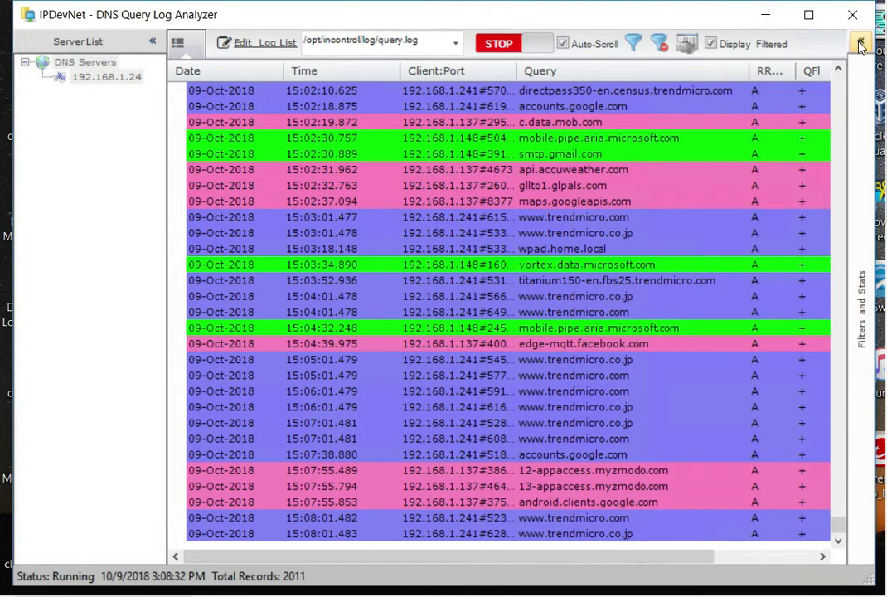
Open the DNS Query Log Viewer and sort the current queries by domain and finally by count, highest first
click(688, 46)
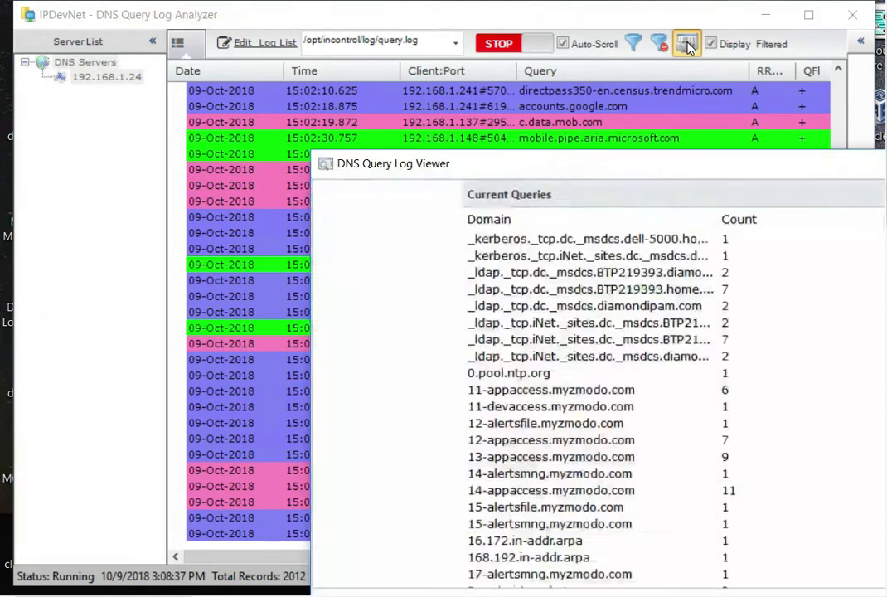
drag(688, 177, 431, 68)
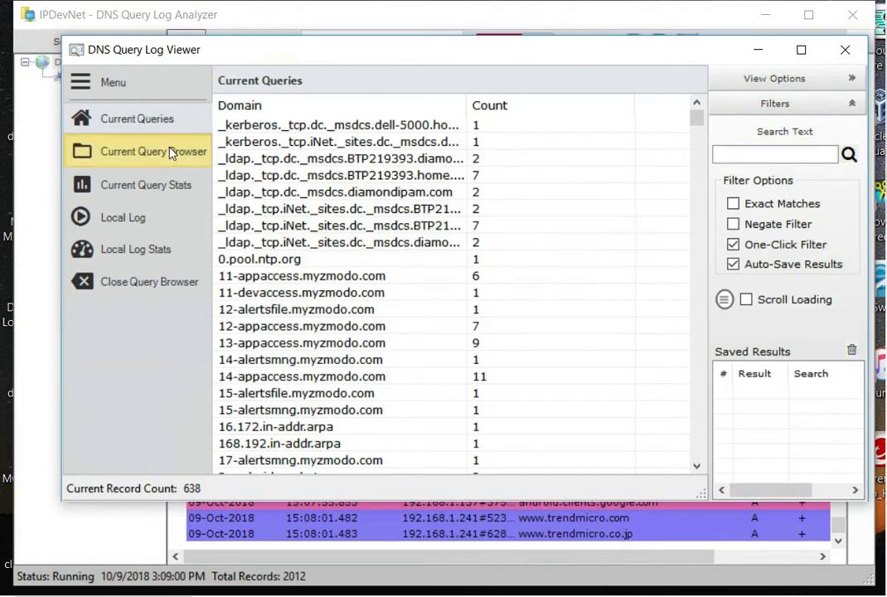
click(359, 116)
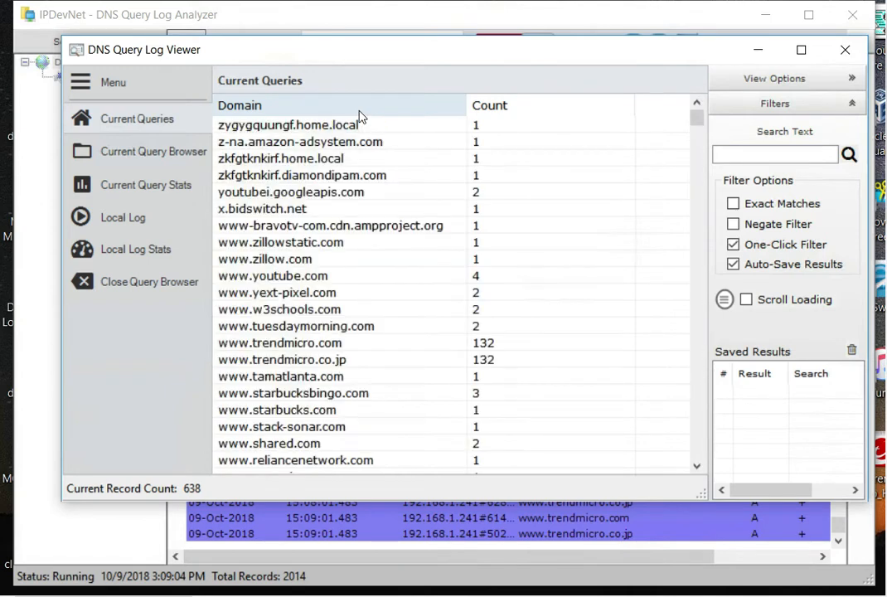
click(359, 116)
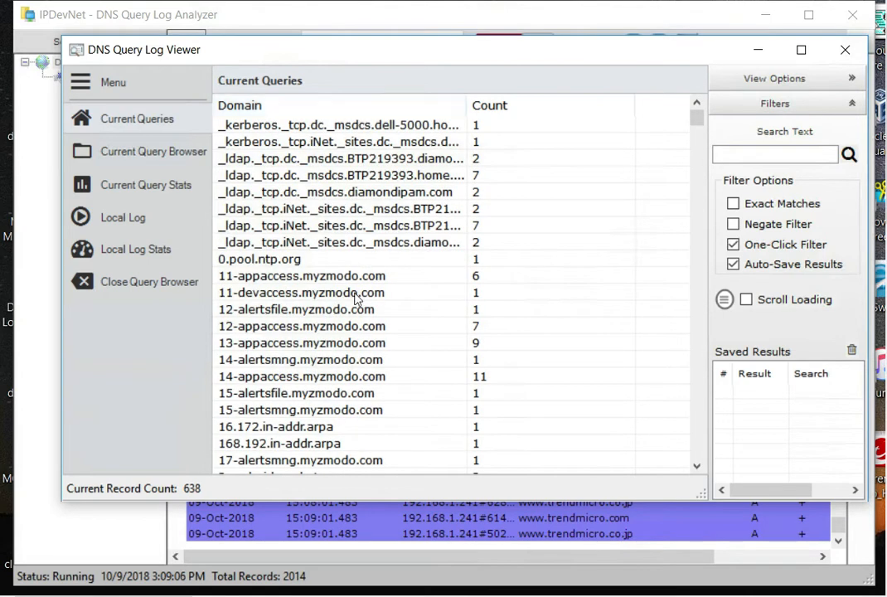
click(514, 105)
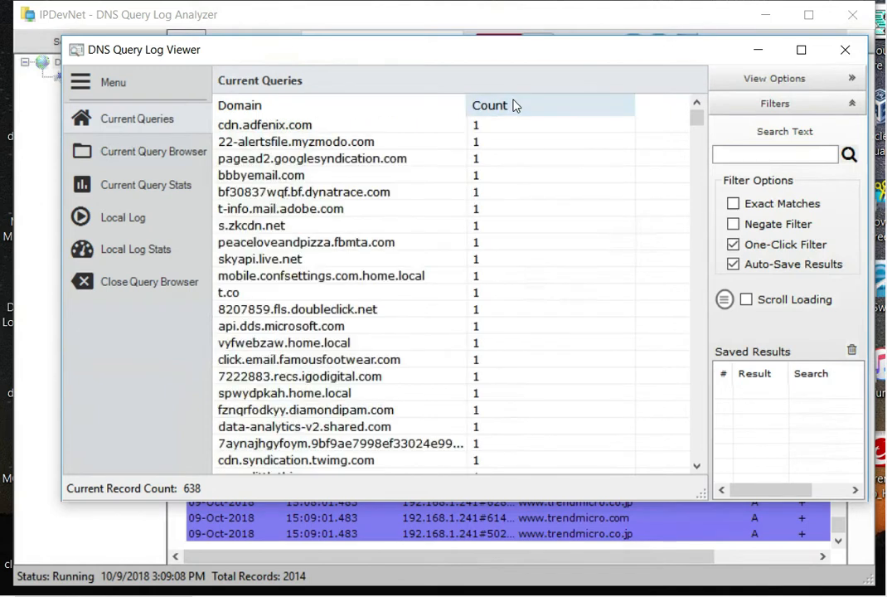
click(513, 105)
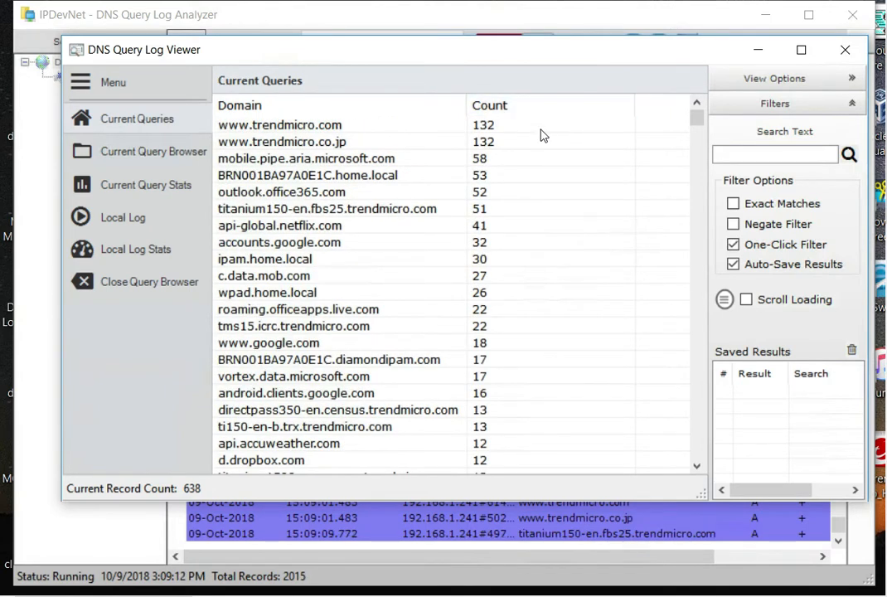
Filter the Current Query Browser by js-agent.newrelic.com and by the titanium150-en.fbs25.trendmicro.com query, clearing each filter
click(162, 154)
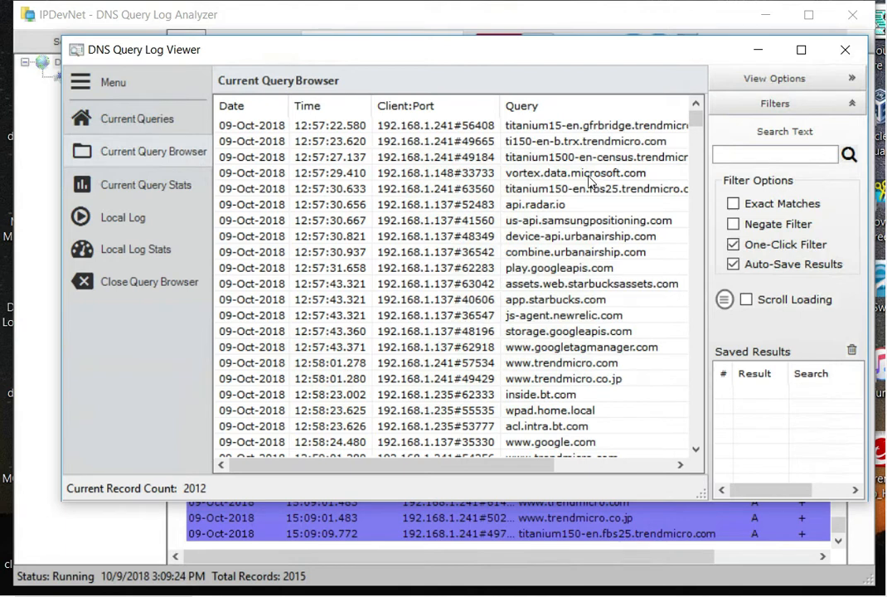
right_click(522, 174)
click(569, 186)
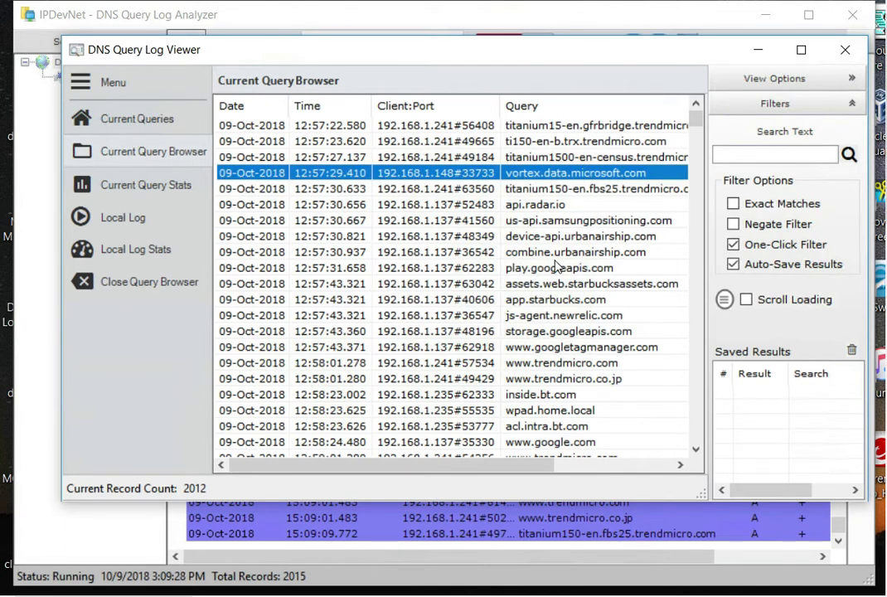
click(576, 313)
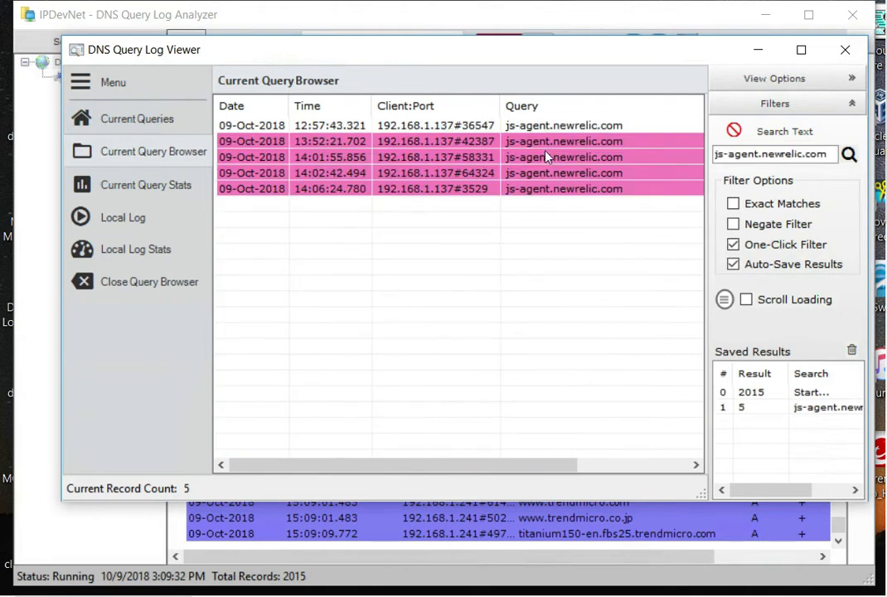
click(734, 130)
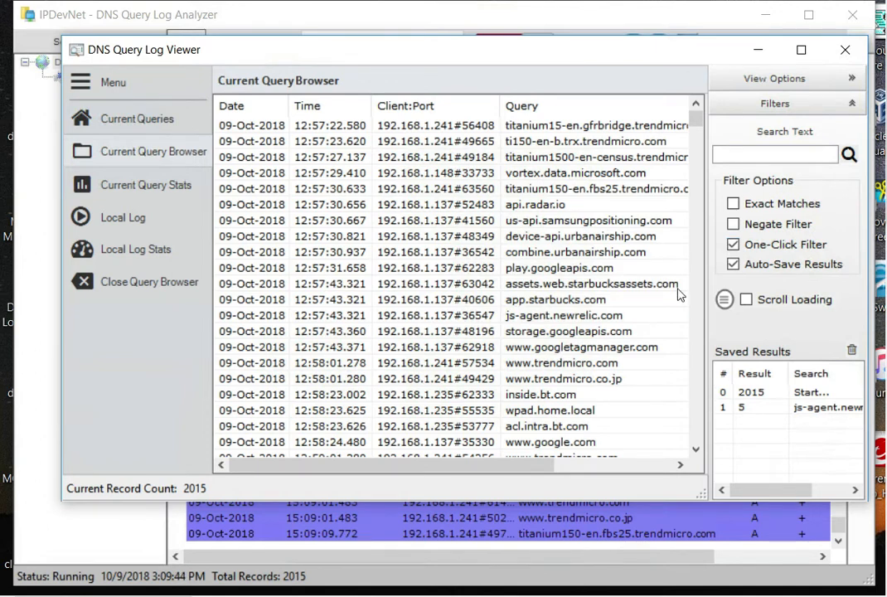
click(547, 192)
click(548, 193)
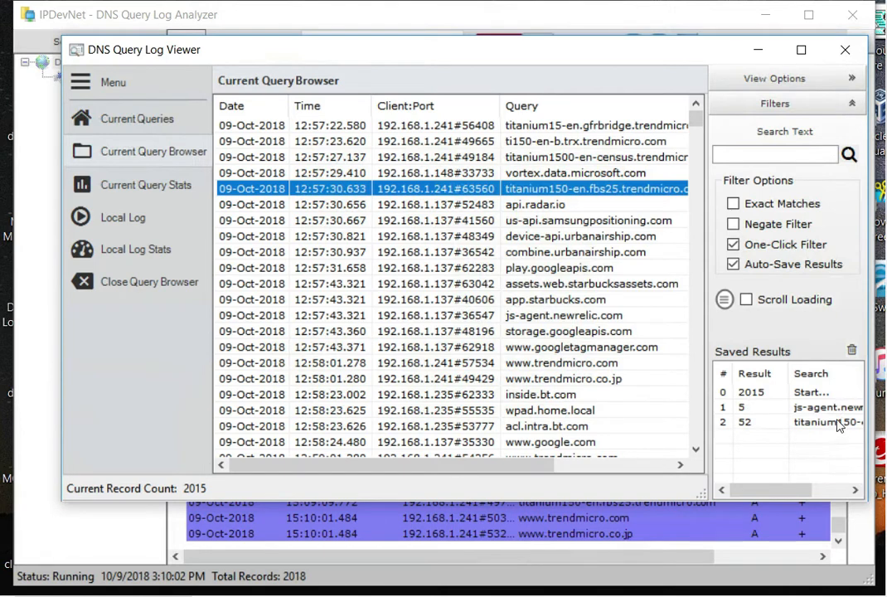
Recall the saved results for the starting list, js-agent.newrelic.com and titanium150-en, and return to the starting list
click(745, 395)
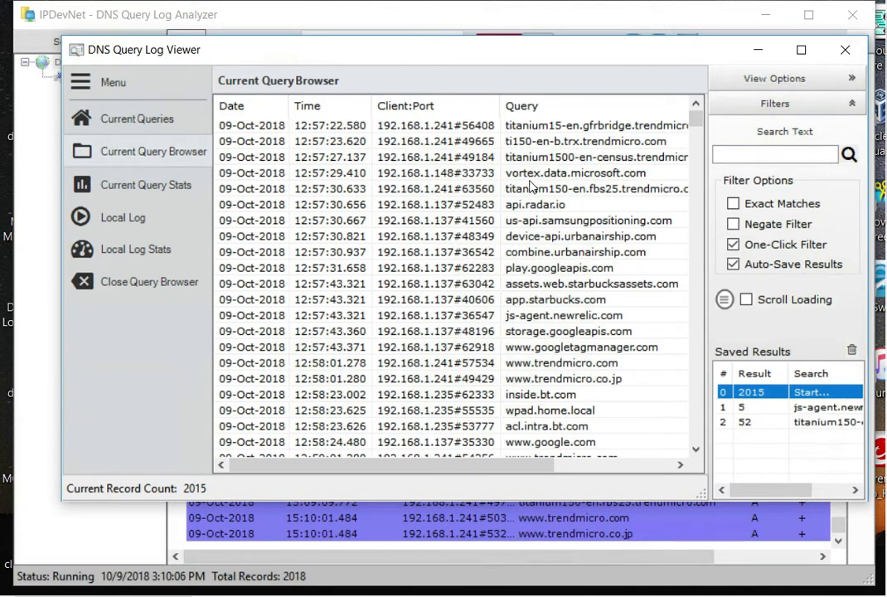
click(778, 408)
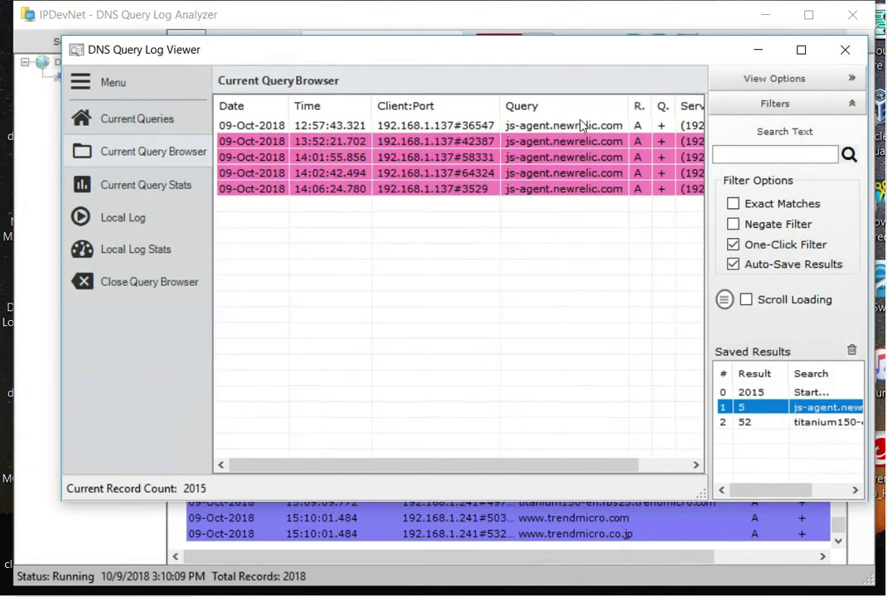
click(772, 423)
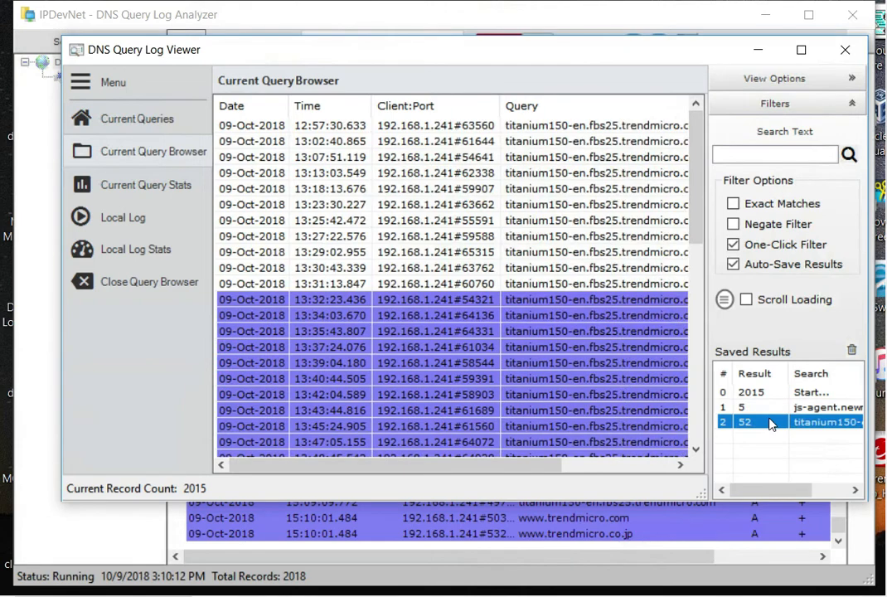
click(770, 410)
click(764, 393)
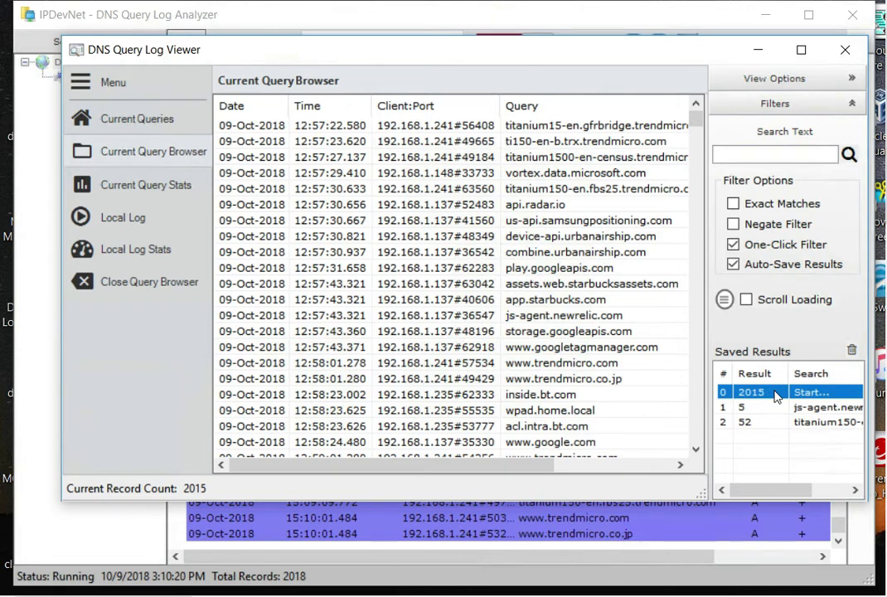
Filter the saved titanium150-en result by its query again, delete the duplicate saved result and clear the search text
click(746, 422)
click(485, 251)
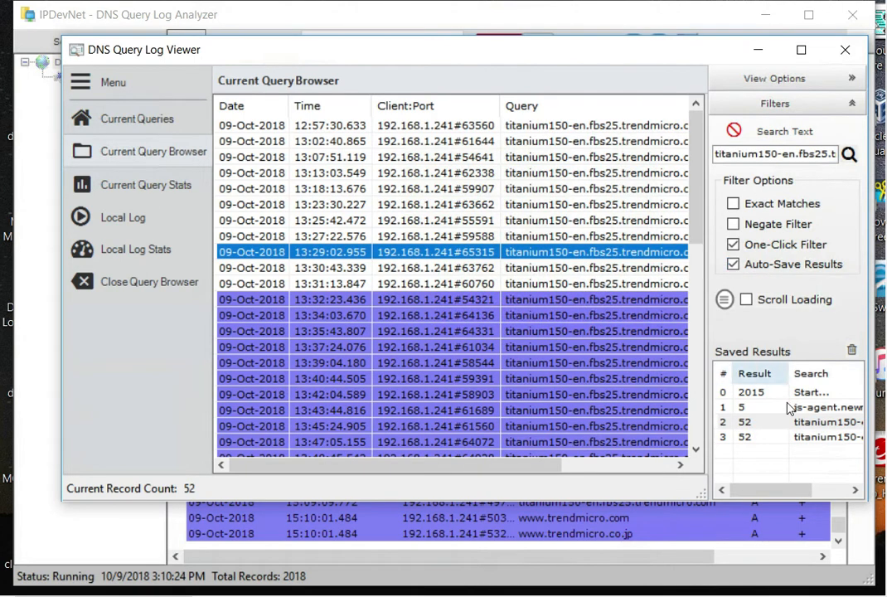
click(805, 437)
right_click(805, 438)
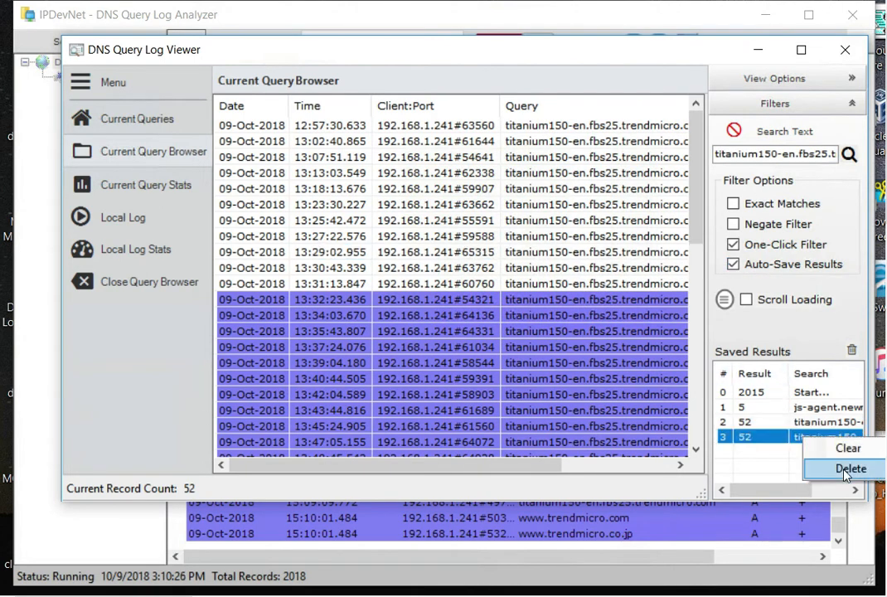
click(781, 341)
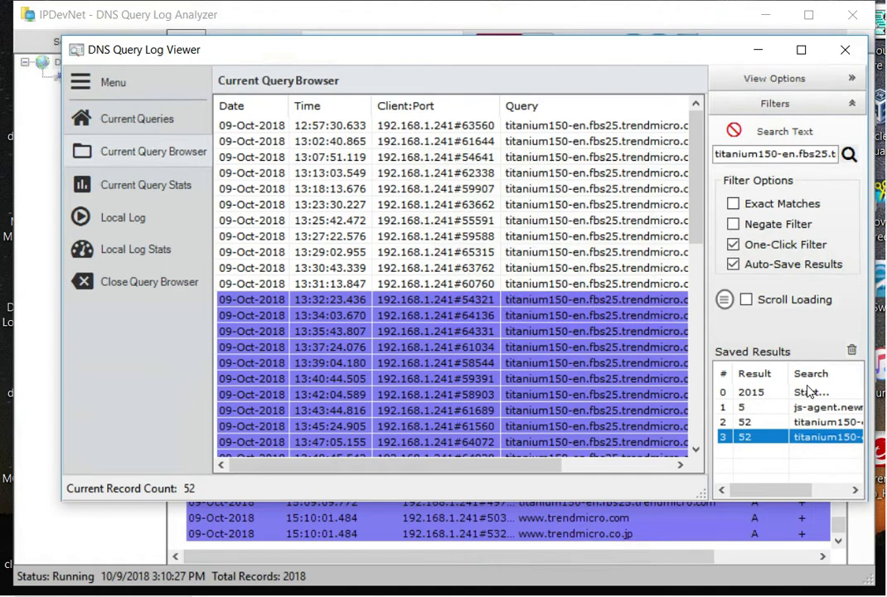
key(Delete)
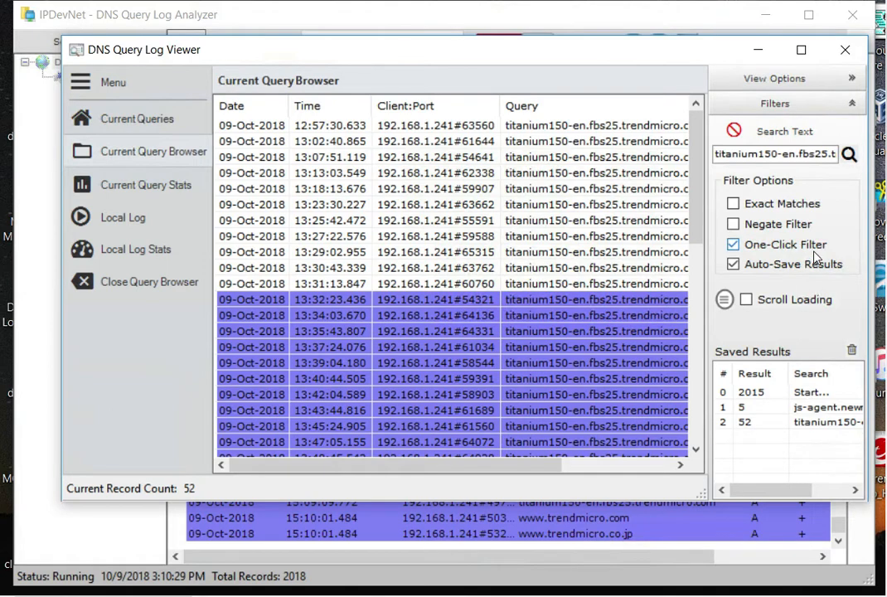
click(735, 136)
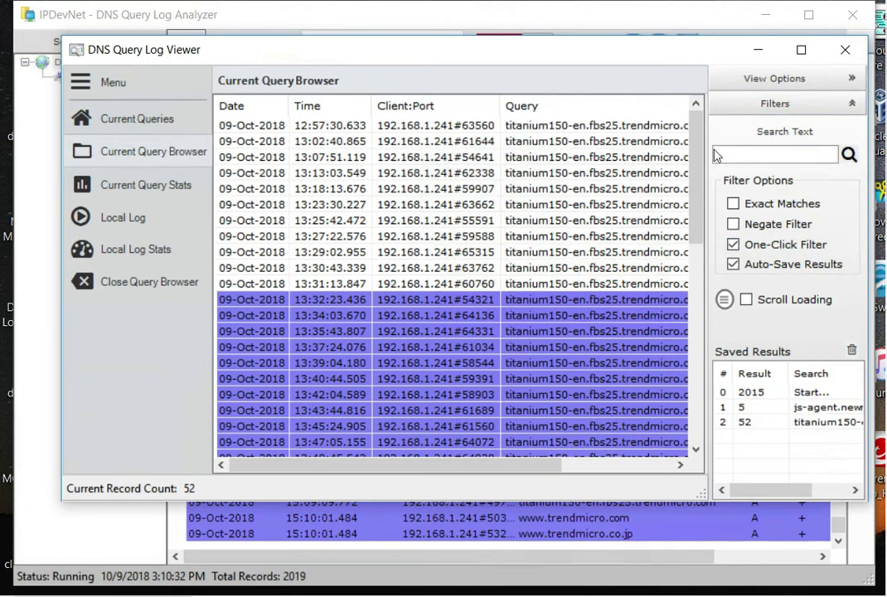
Examine the current query statistics for domains, client IPs and query types, pausing and resuming their automatic refresh
click(143, 188)
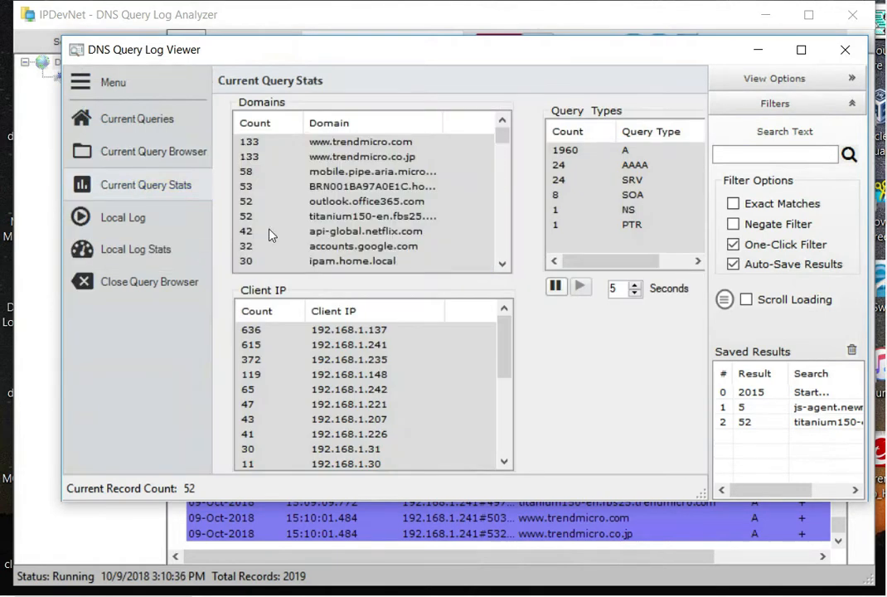
click(618, 287)
drag(504, 151, 507, 247)
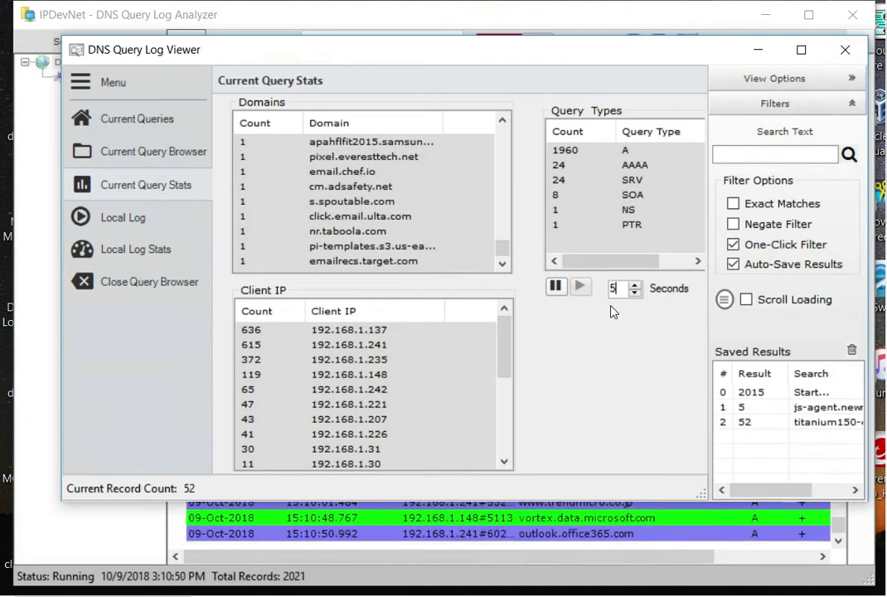
click(555, 286)
scroll(397, 389, down, 4)
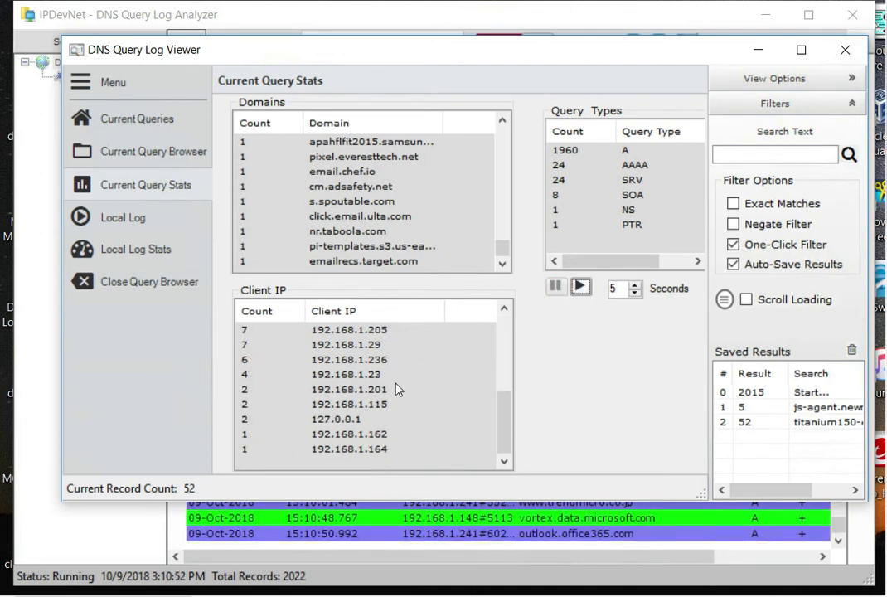
scroll(396, 389, up, 5)
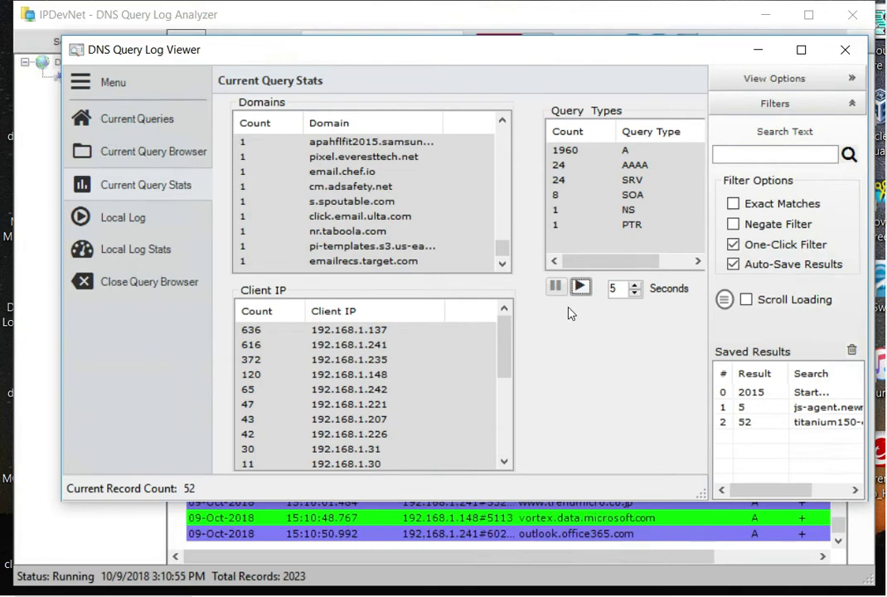
click(581, 288)
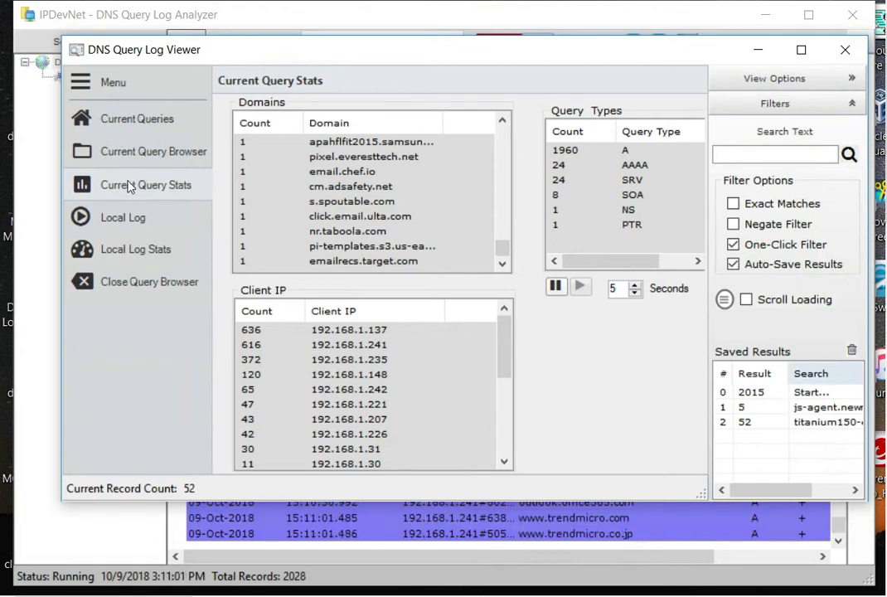
Load a saved query log file from the C: drive's Temp folder into the Local Log and examine its statistics
click(152, 224)
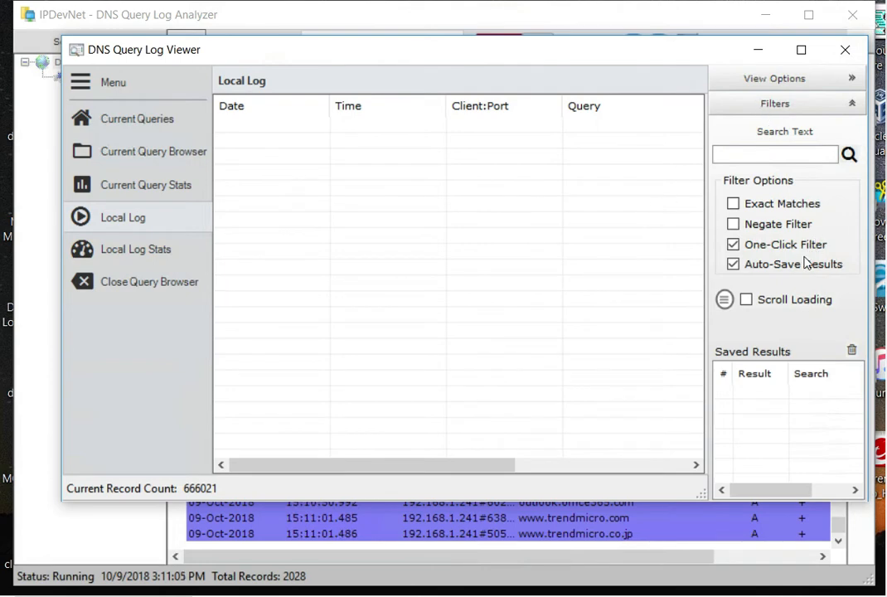
click(725, 300)
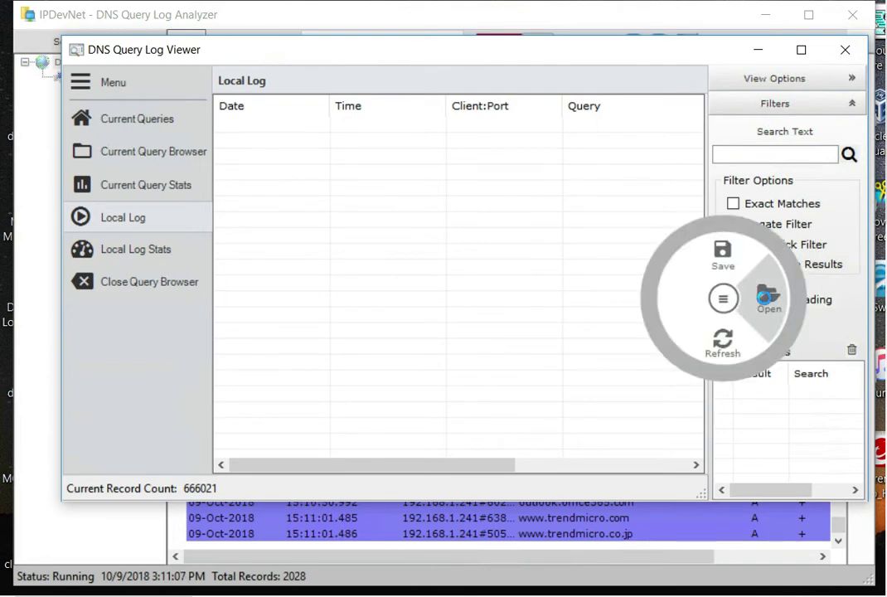
click(767, 302)
text(query)
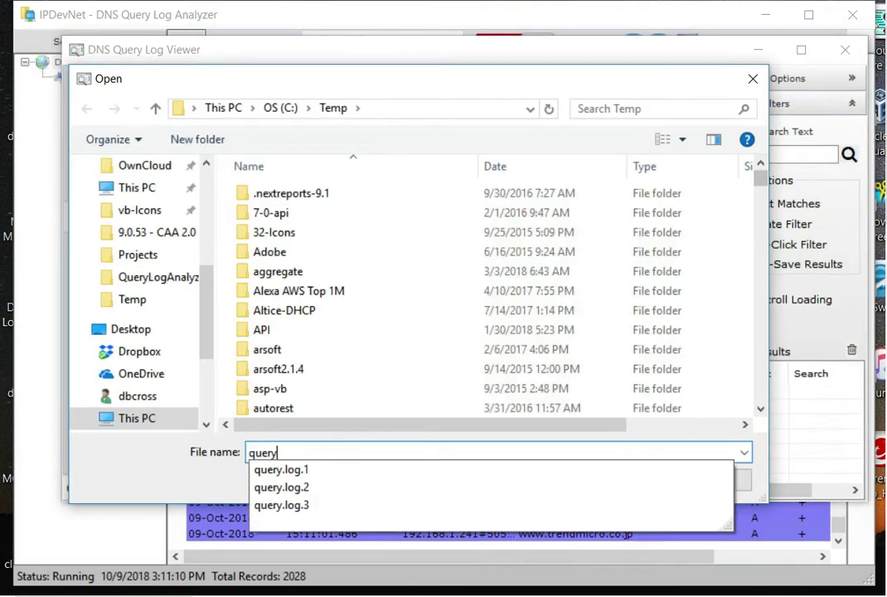
key(Return)
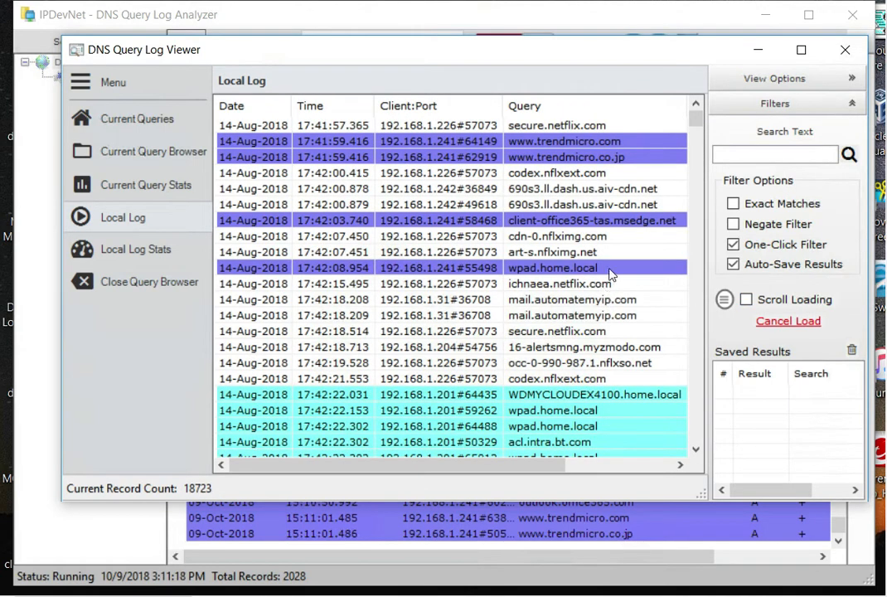
click(181, 249)
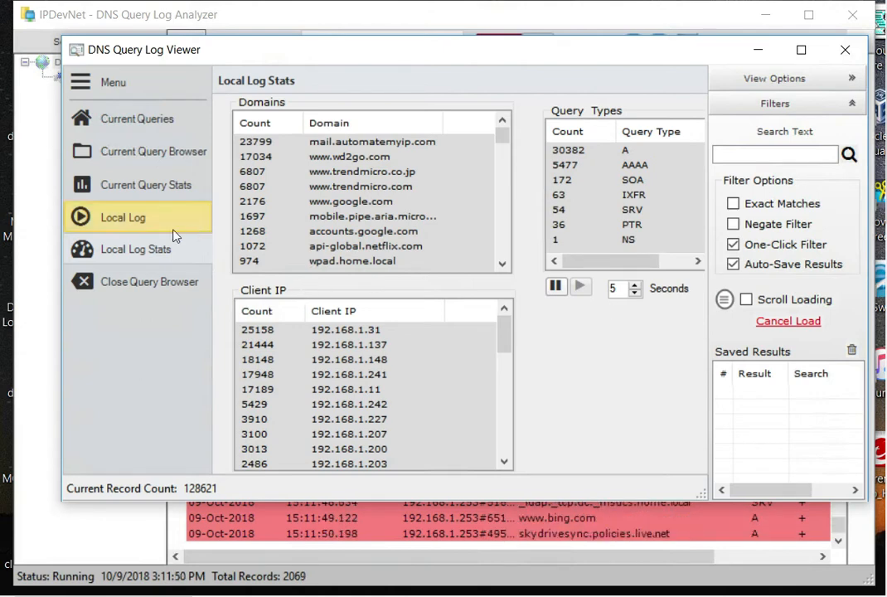
click(137, 225)
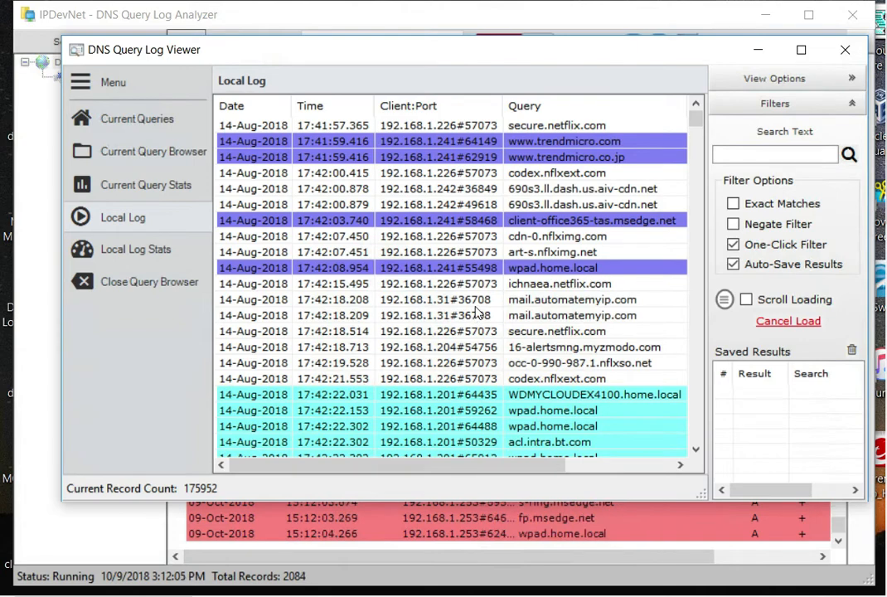
Stop the live log monitoring and arrange the windows so the DNS Query Log Viewer is in front
drag(478, 50, 486, 91)
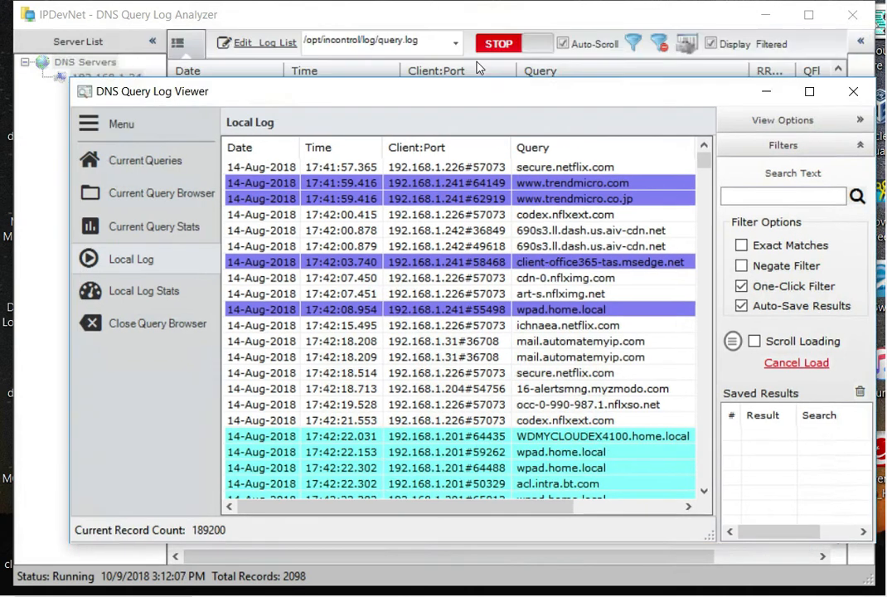
click(500, 46)
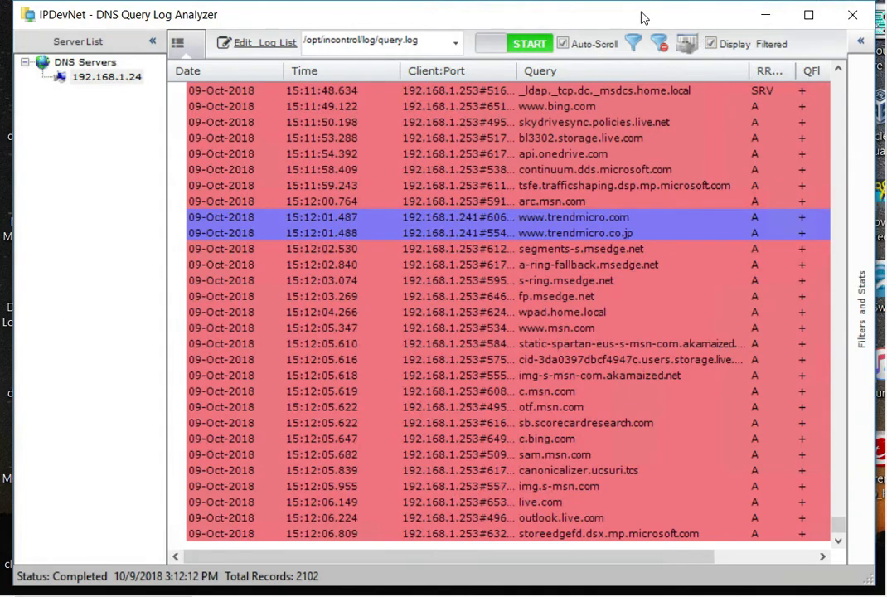
drag(487, 18, 424, 19)
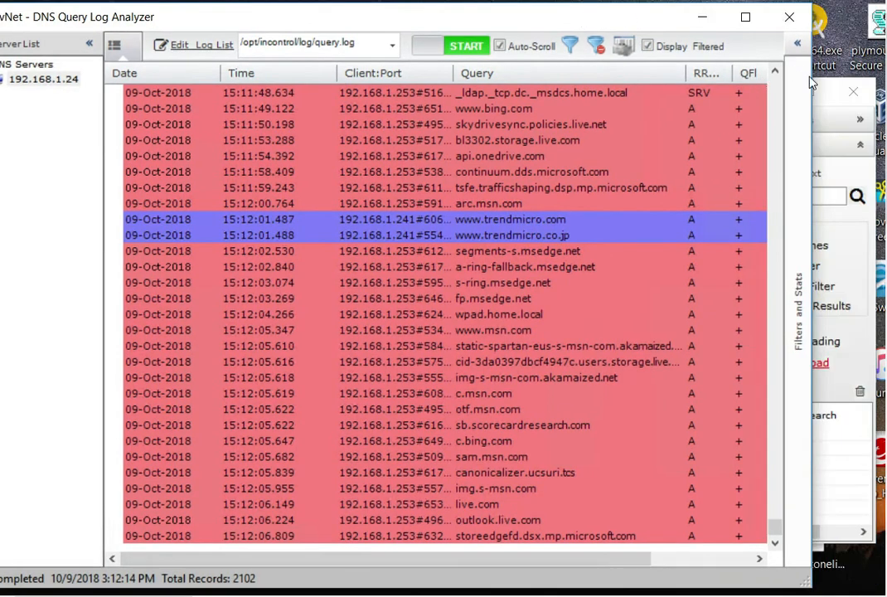
click(859, 256)
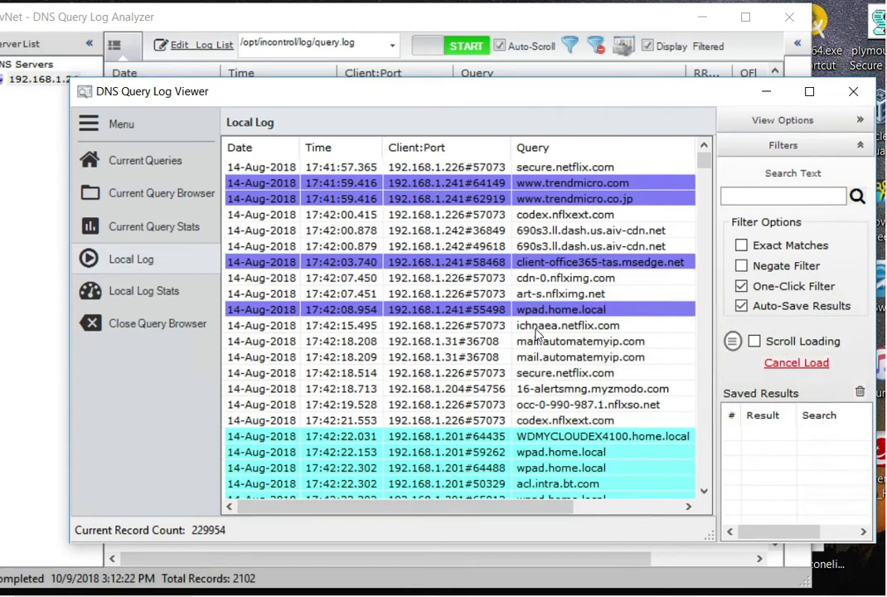
Filter the Local Log by the mail.automatemyip.com query and clear the filter
click(581, 341)
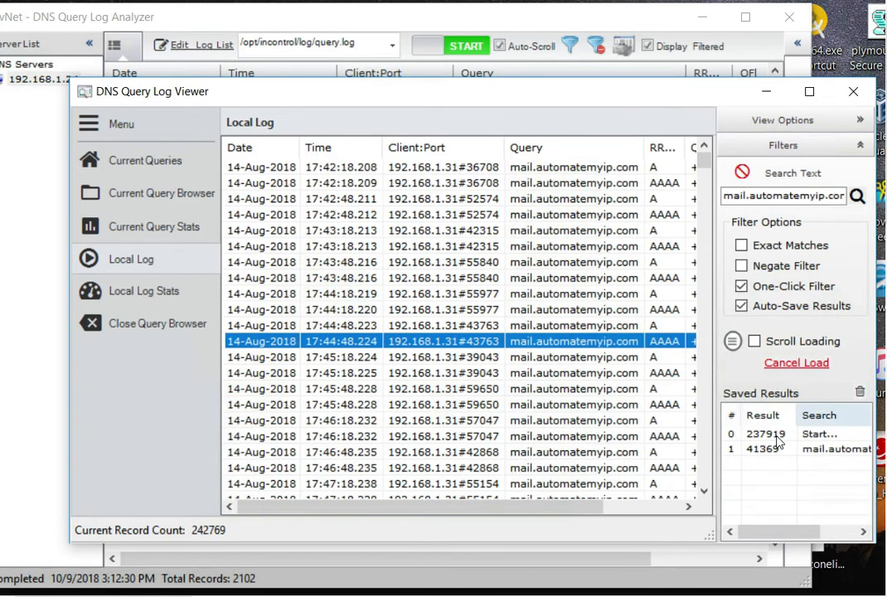
click(744, 172)
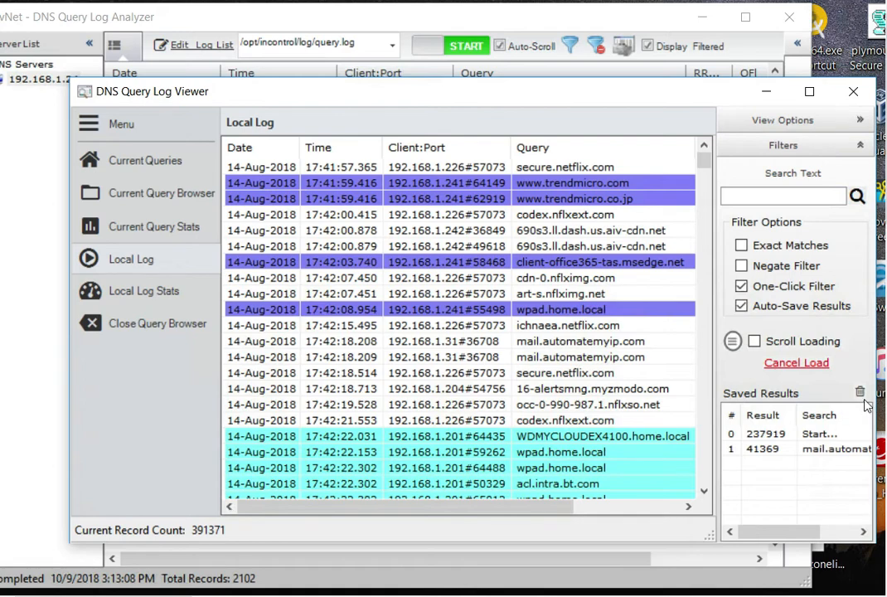
Compare the Current Query Browser with the Local Log by alternating between them, and return to the Local Log
click(153, 229)
click(156, 207)
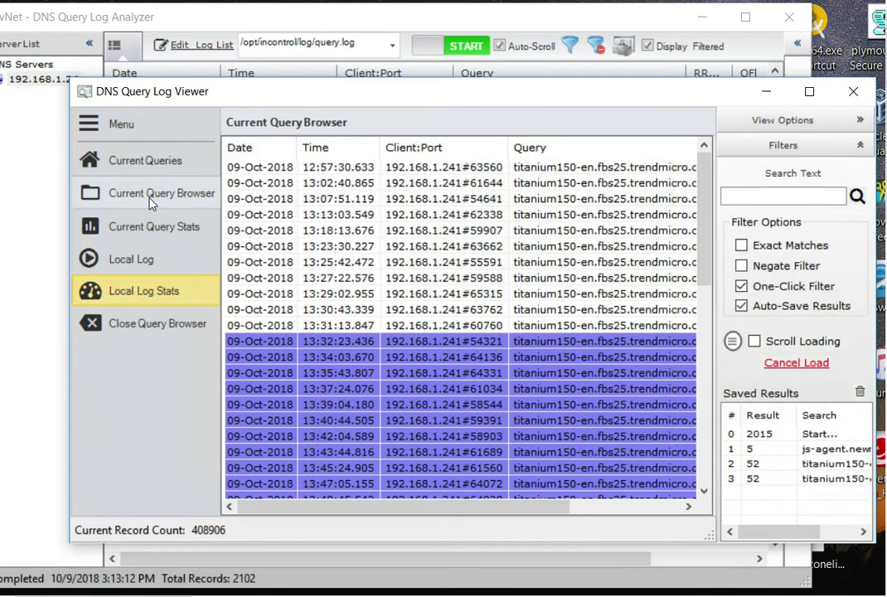
click(152, 259)
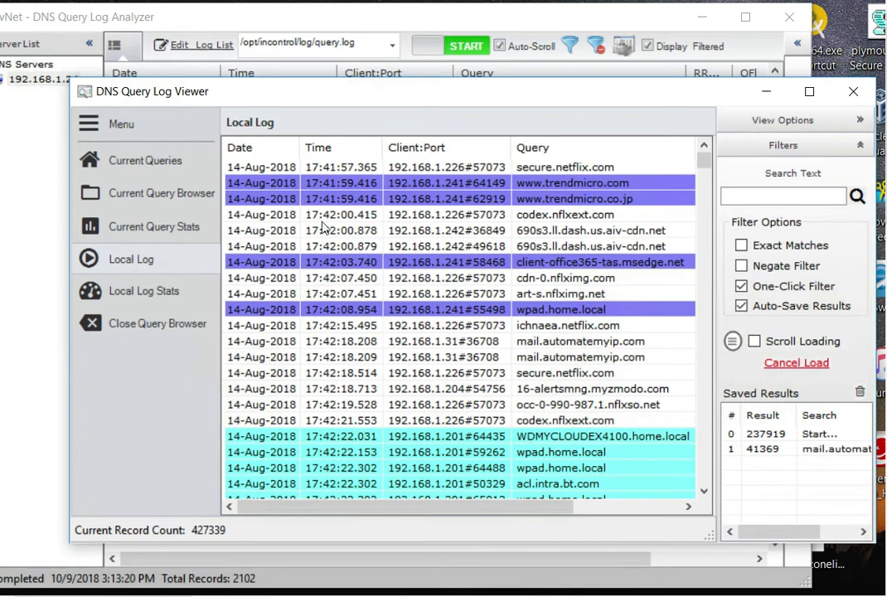
click(153, 199)
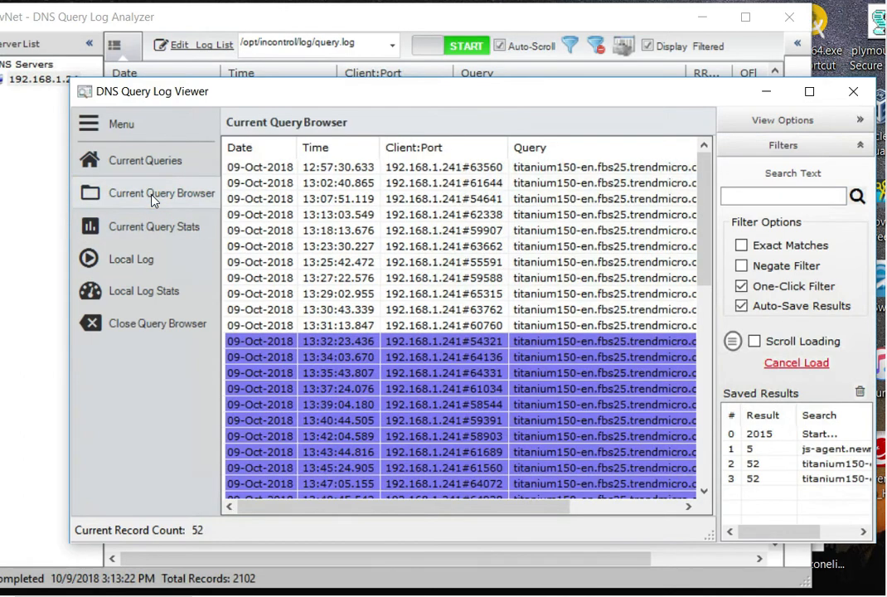
click(164, 263)
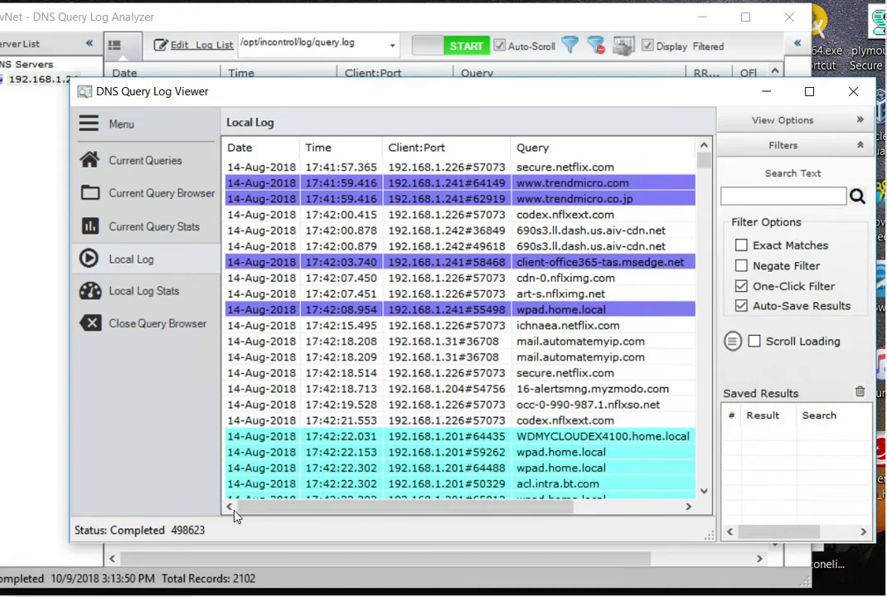
Bring the main analyzer window to the front and move it back fully into view
click(281, 25)
drag(281, 25, 345, 17)
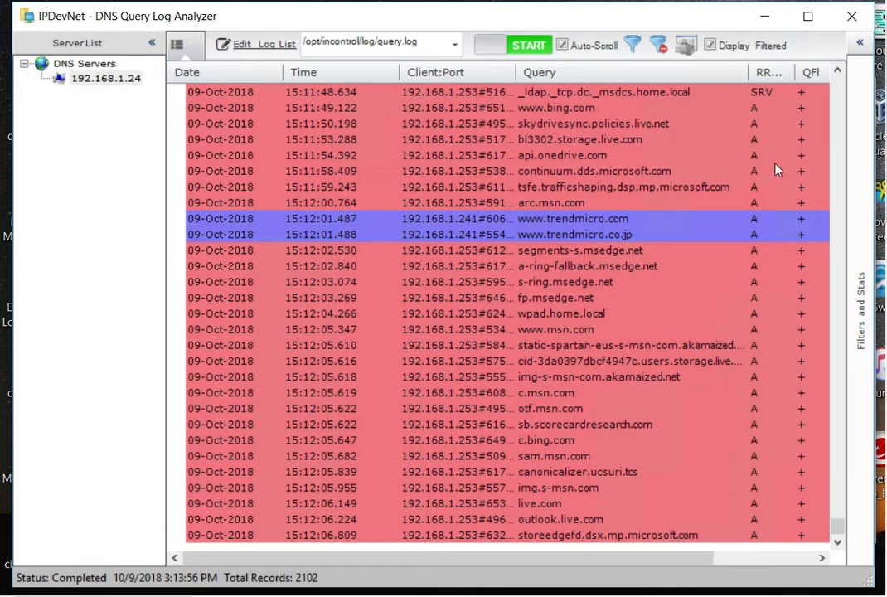
mouse_move(791, 101)
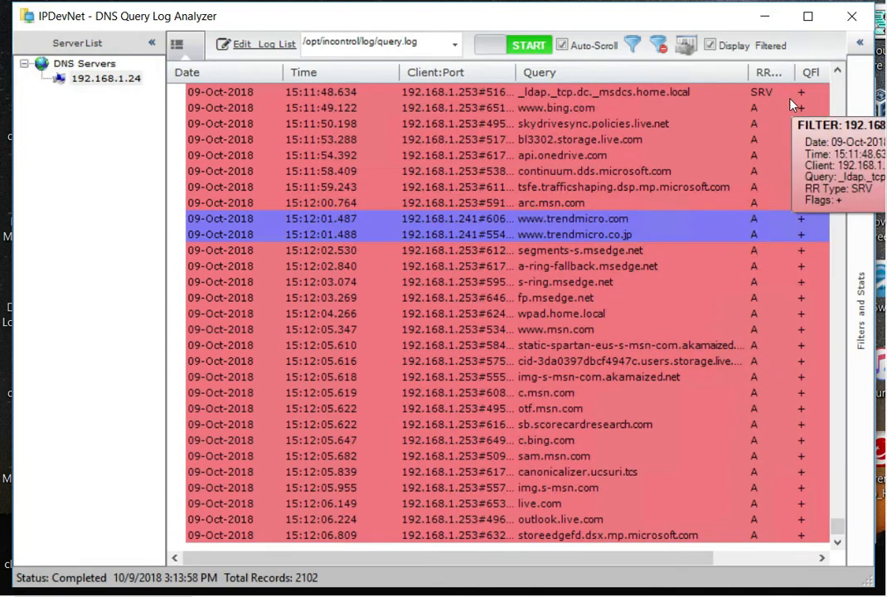